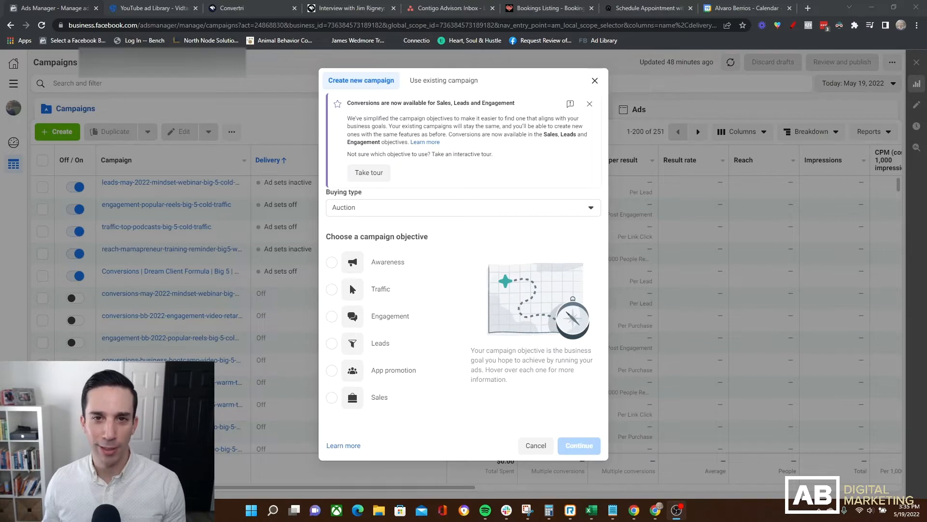
Create a new campaign with the Awareness objective and open its ad set
mouse_move(405, 261)
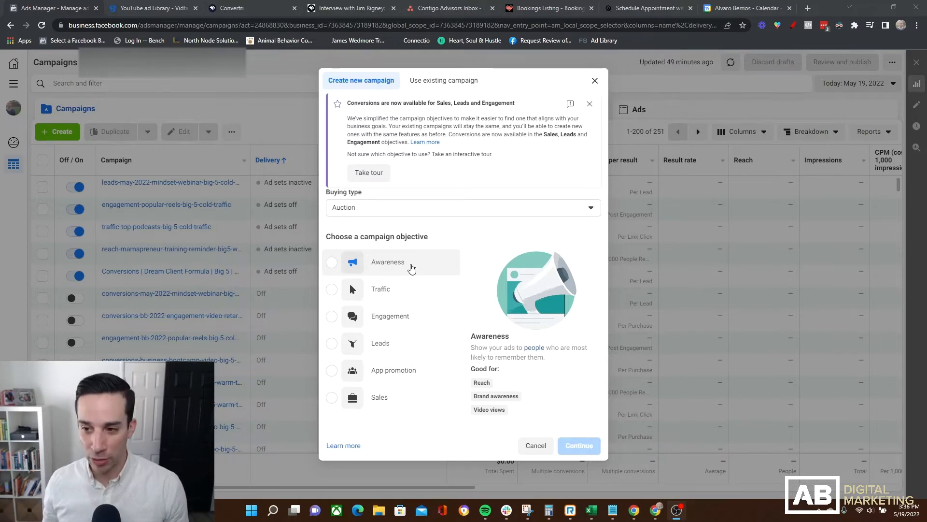
left_click(411, 267)
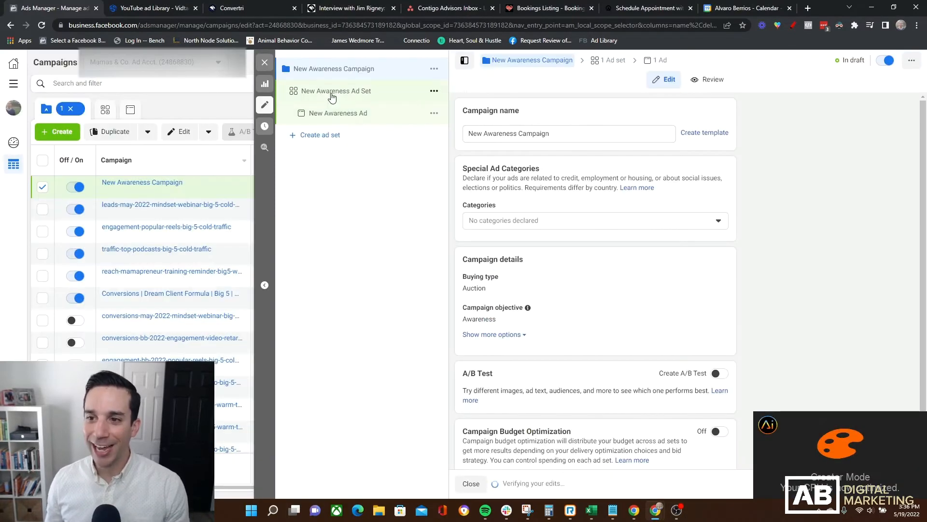
left_click(332, 92)
Review the awareness ad set's delivery, budget, audience and placement settings, and expand the extra Optimization & delivery options
scroll(473, 194, "down", 2)
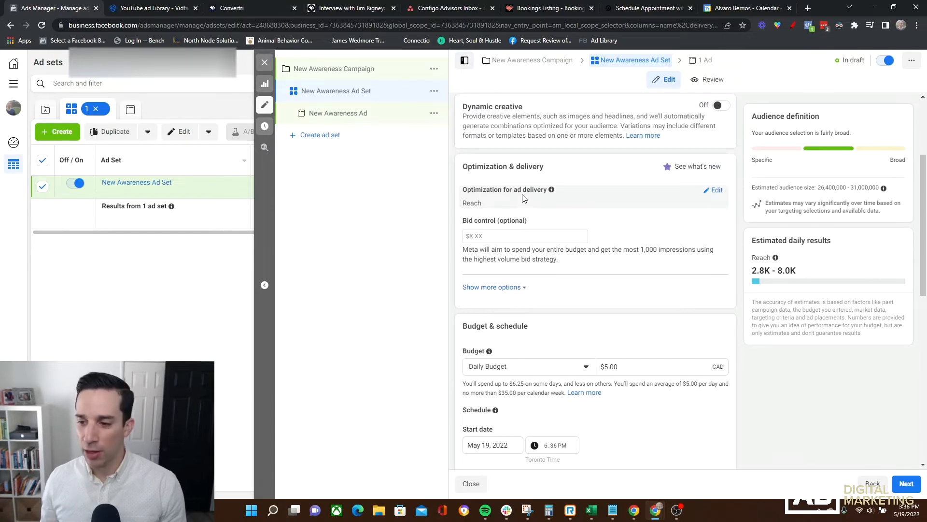
scroll(692, 305, "down", 10)
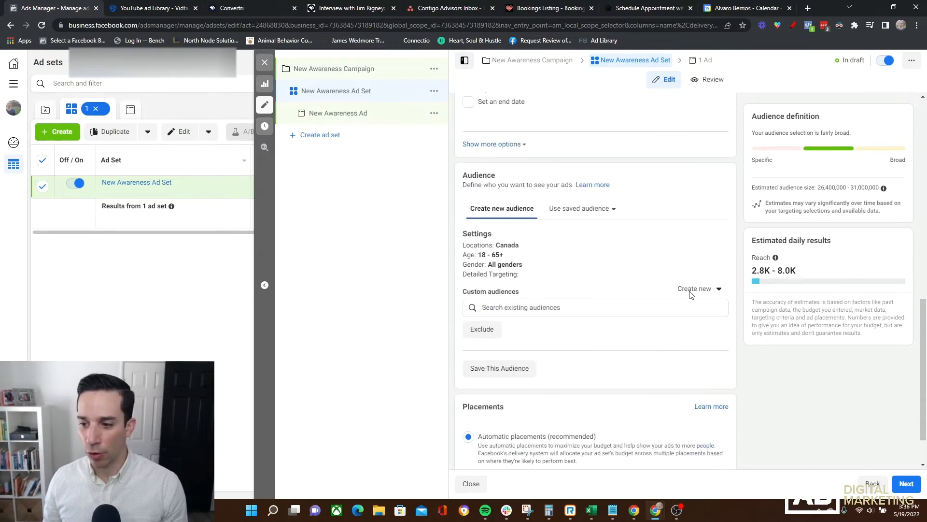
left_click(483, 450)
scroll(544, 440, "down", 3)
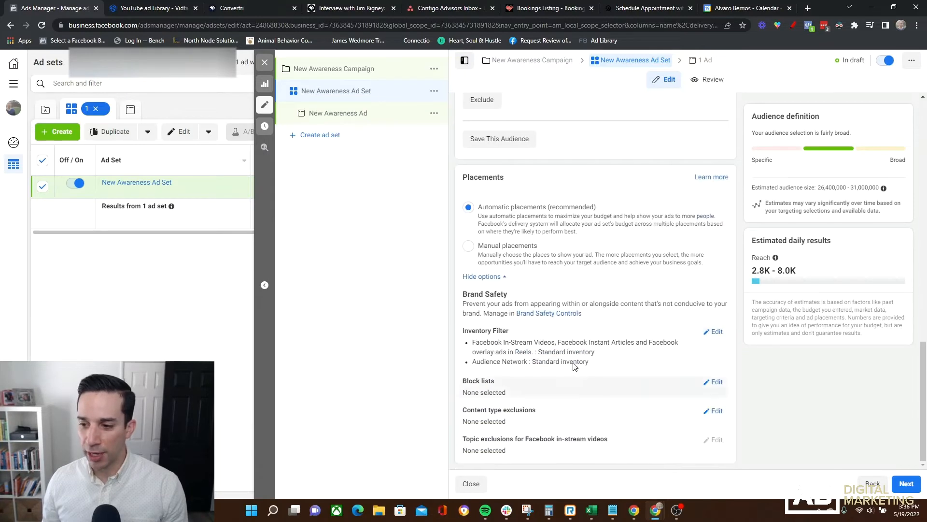
scroll(586, 330, "up", 11)
scroll(586, 330, "up", 2)
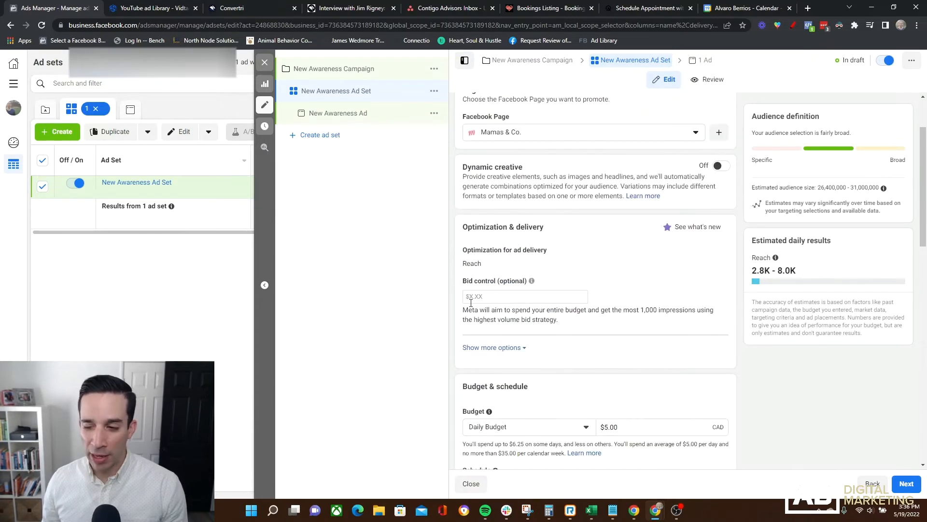
left_click(517, 348)
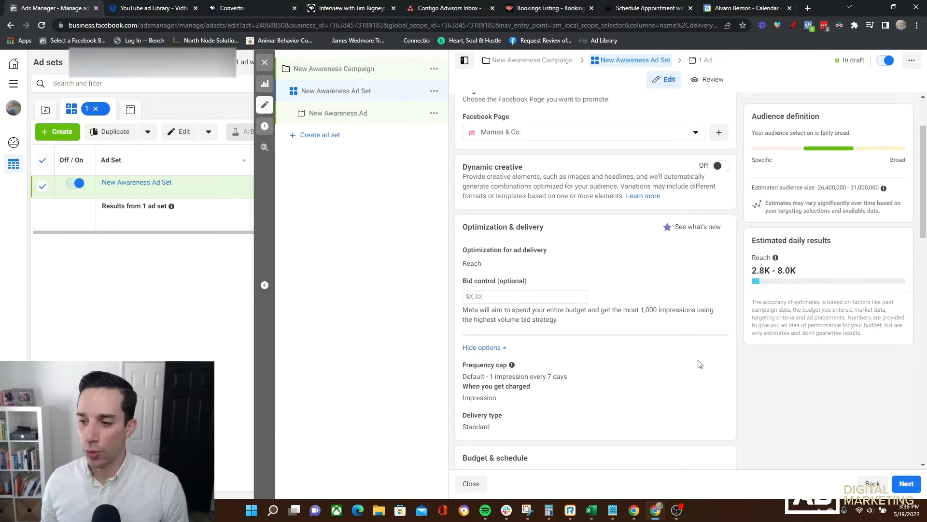
scroll(725, 357, "down", 2)
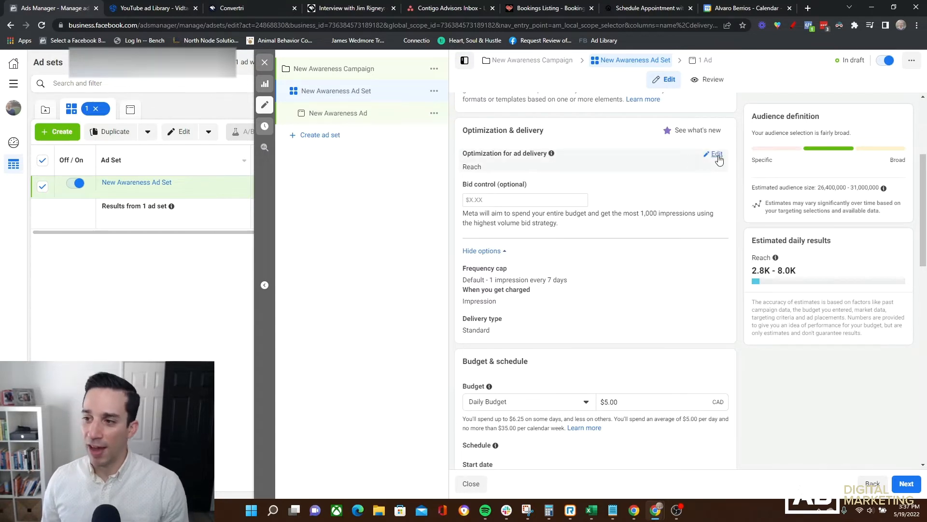
Review the choices for optimization for ad delivery in the awareness ad set and set it to ThruPlay
left_click(714, 155)
left_click(490, 168)
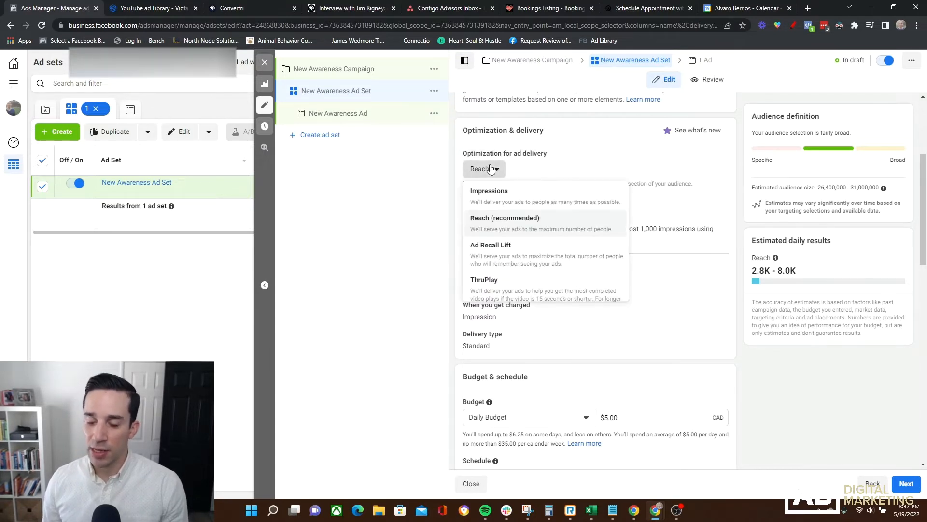
scroll(517, 265, "down", 2)
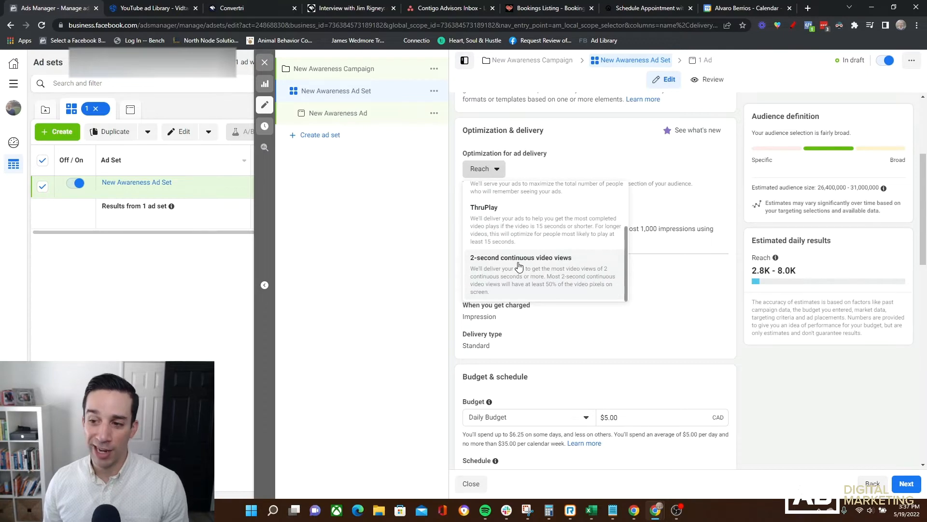
scroll(531, 249, "up", 3)
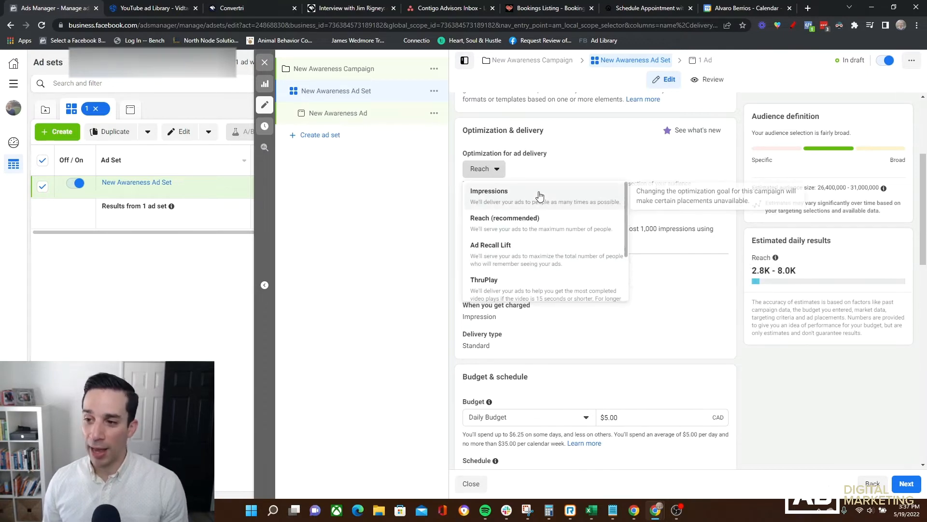
scroll(512, 212, "down", 1)
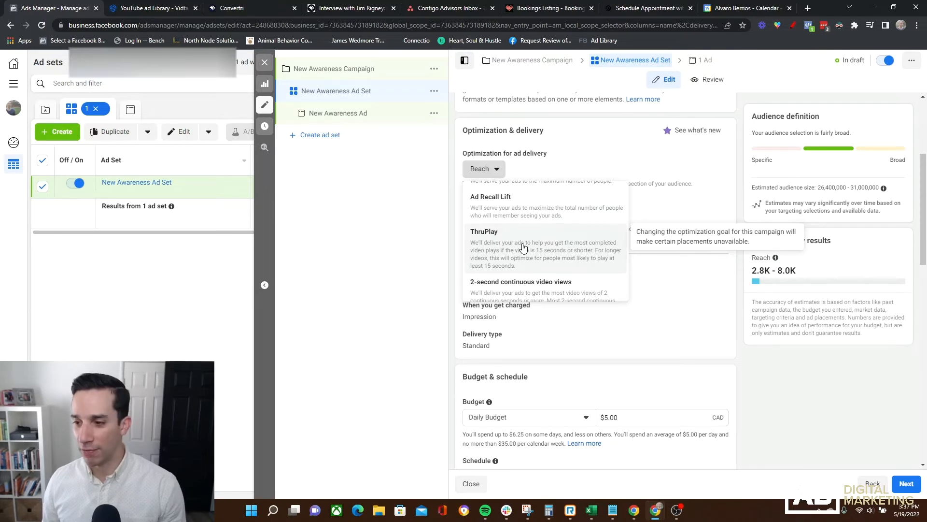
scroll(524, 248, "down", 1)
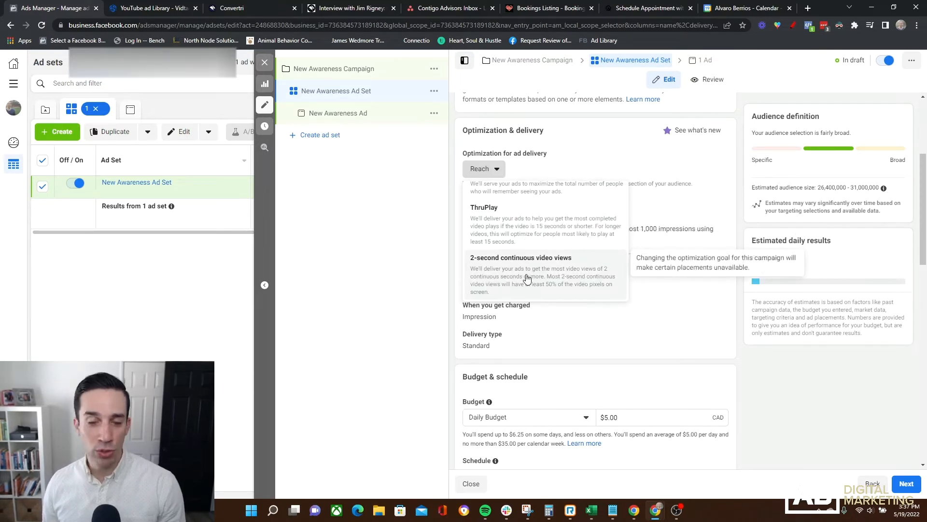
scroll(527, 277, "up", 3)
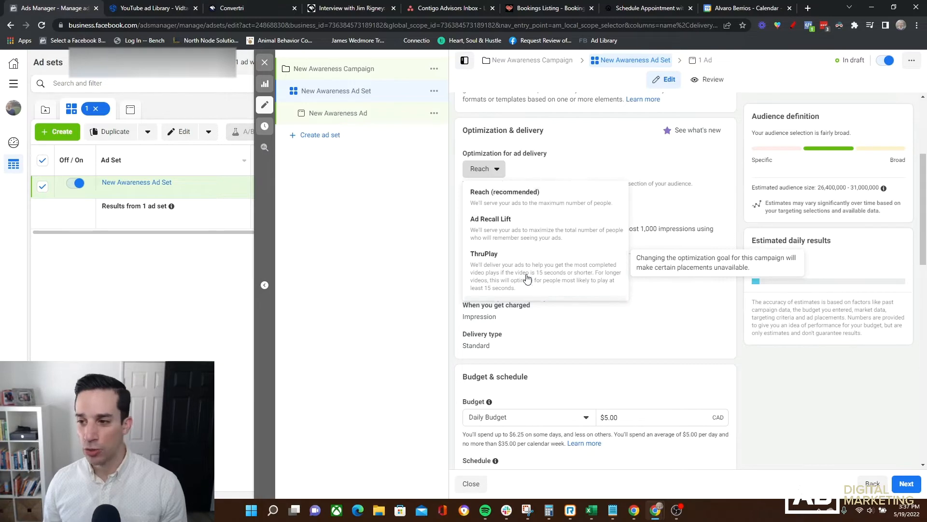
scroll(524, 273, "down", 3)
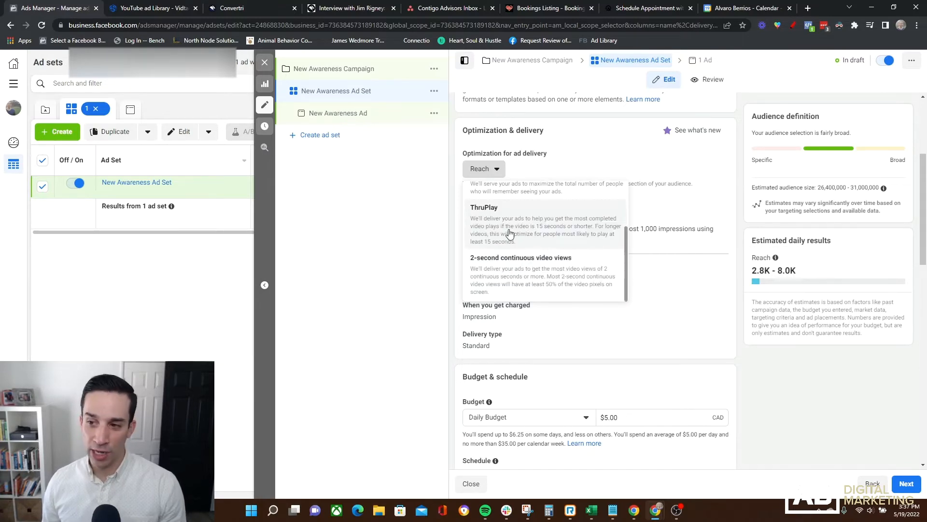
left_click(508, 233)
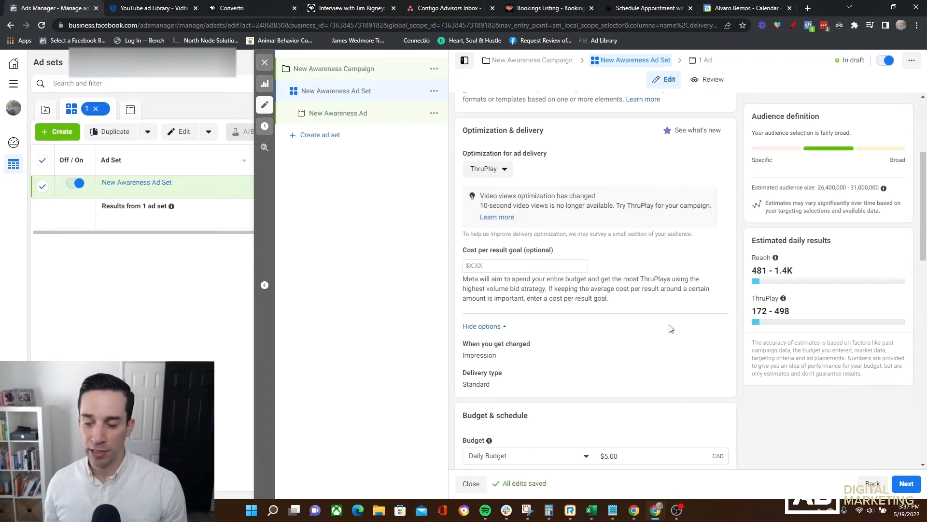
Set the awareness ad set's optimization for ad delivery back to Reach
left_click(488, 169)
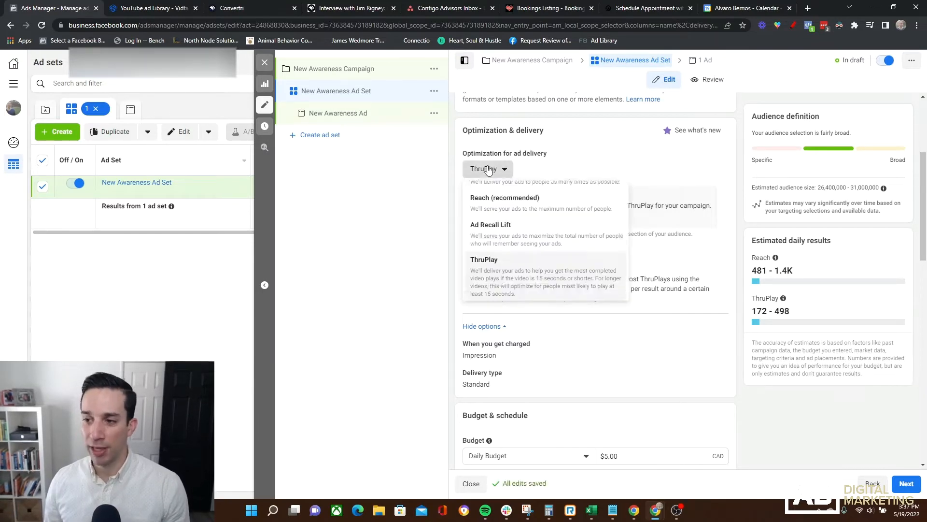
scroll(512, 218, "up", 1)
left_click(514, 221)
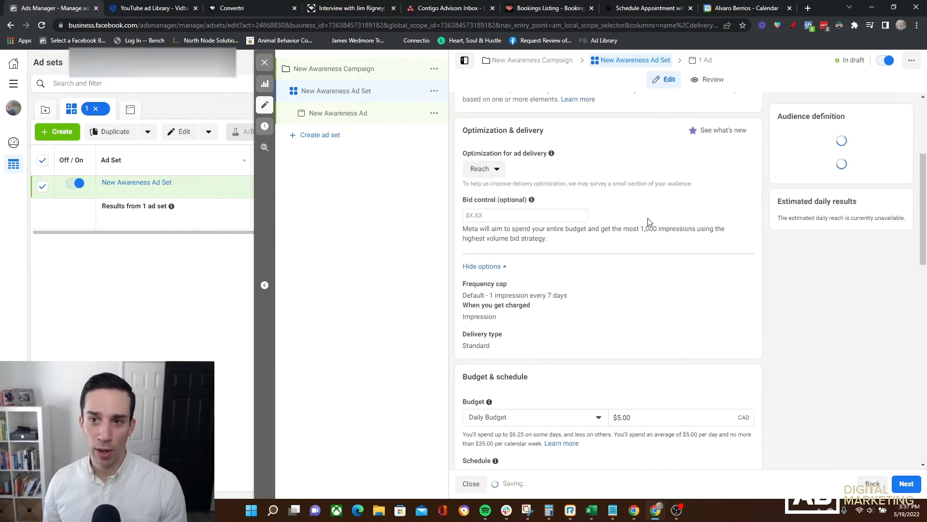
Close the awareness ad set and create a new campaign with the Traffic objective from the campaigns list
left_click(265, 69)
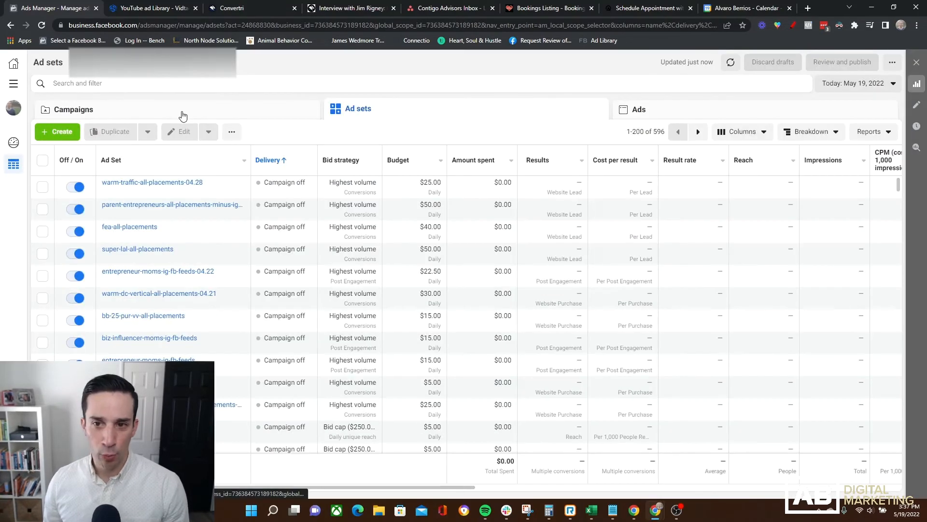
left_click(182, 115)
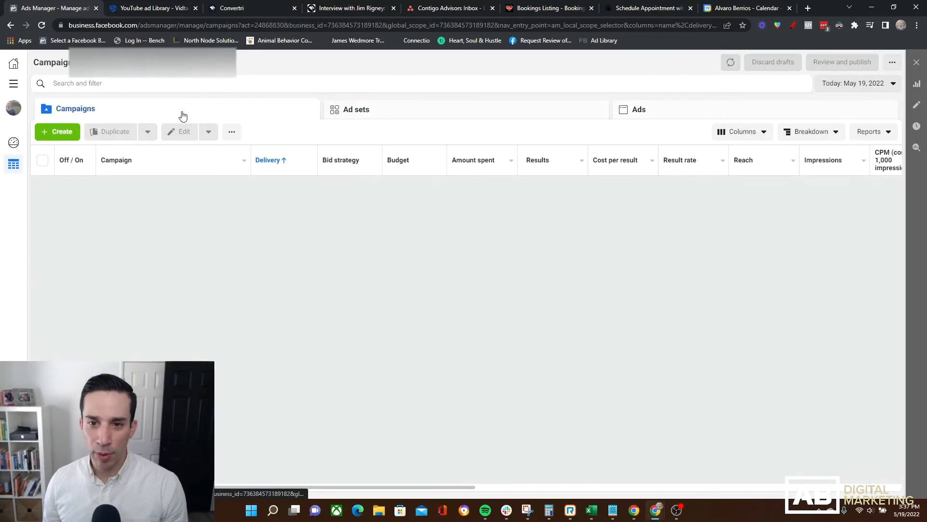
left_click(50, 134)
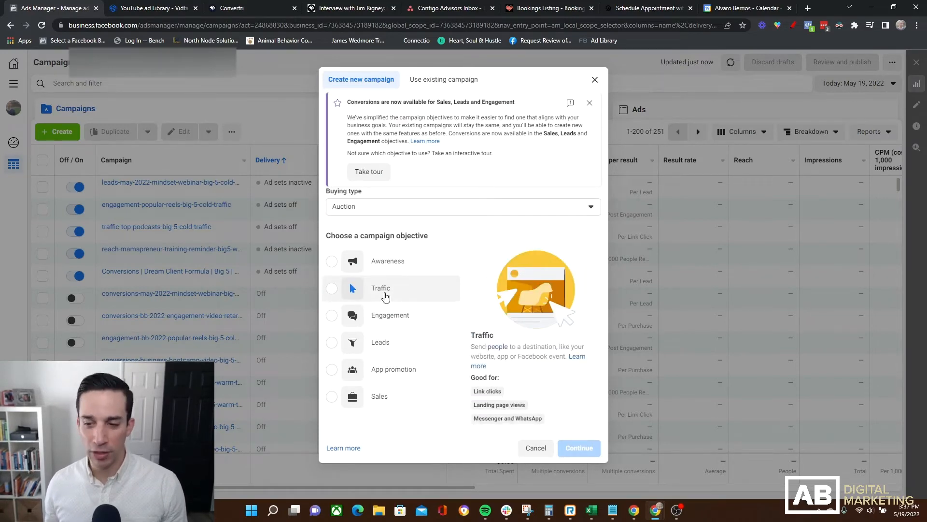
left_click(385, 290)
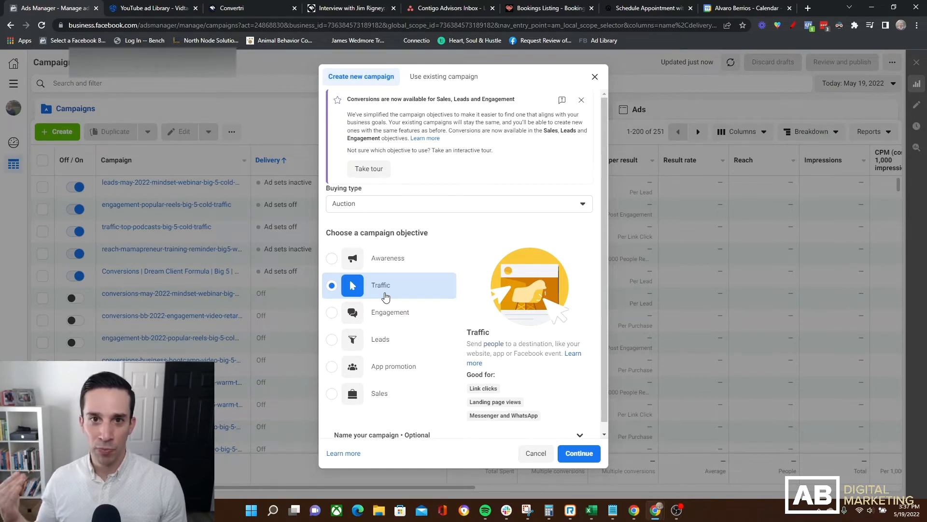
left_click(575, 453)
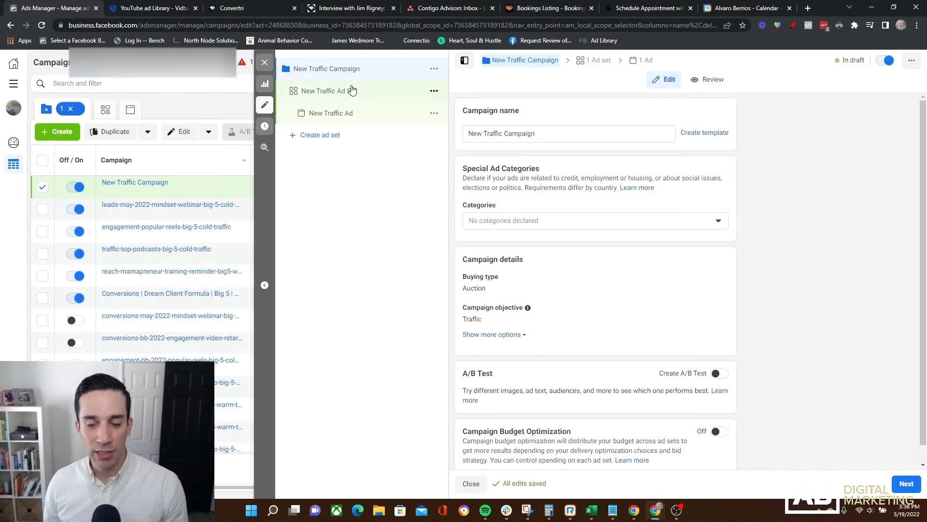
Examine the optimization for ad delivery choices in the new traffic ad set, including the other options
left_click(350, 91)
scroll(709, 190, "down", 5)
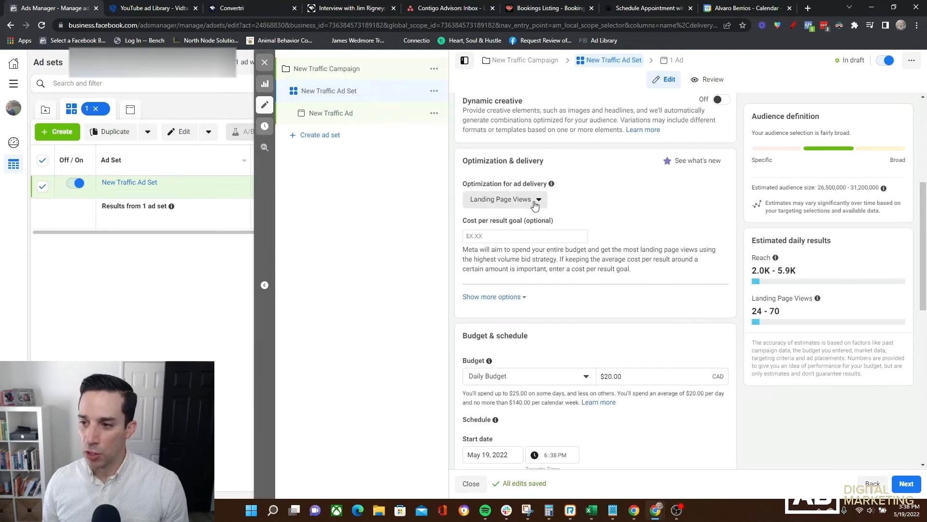
left_click(534, 204)
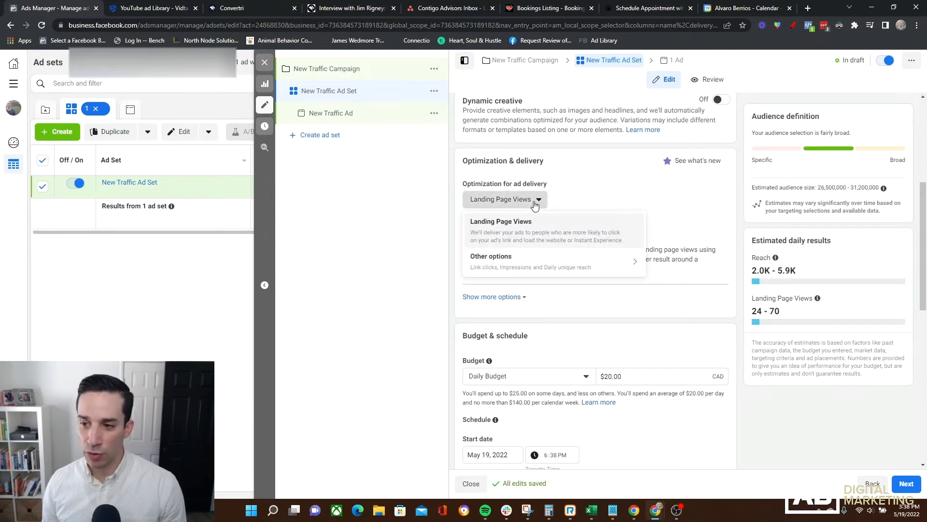
mouse_move(539, 272)
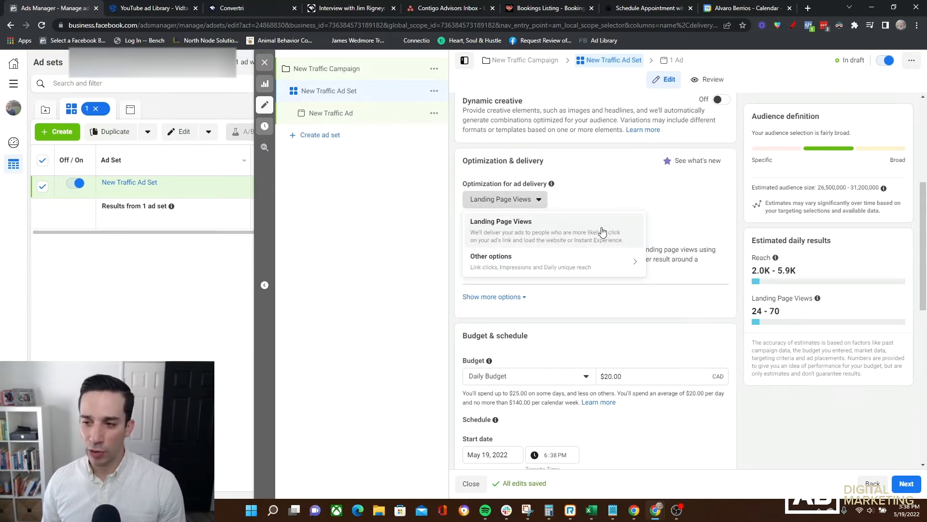
mouse_move(606, 267)
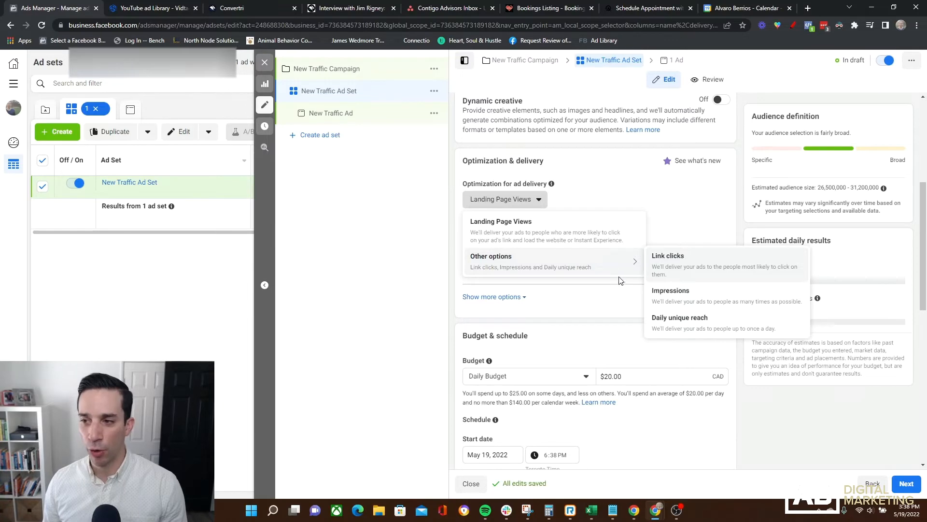
left_click(618, 279)
Close the traffic ad set editor and discard the draft traffic campaign
left_click(264, 62)
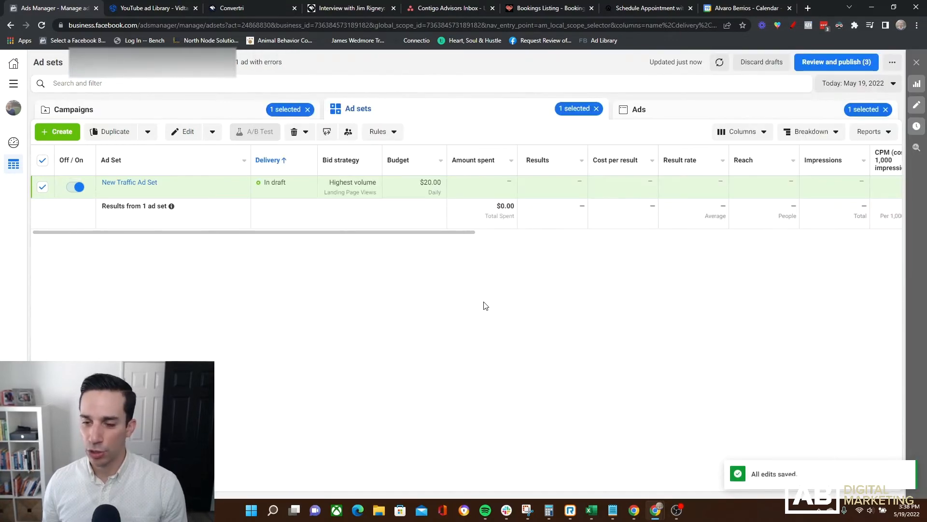
left_click(750, 65)
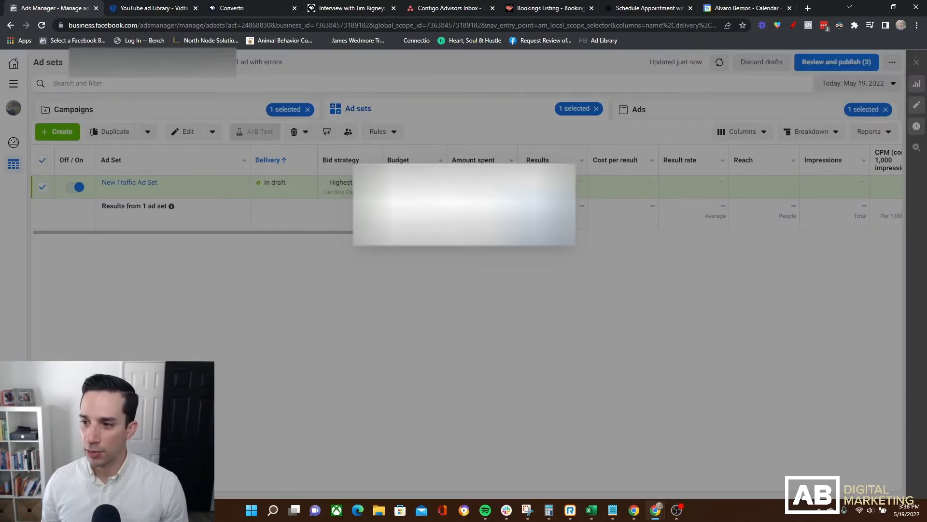
left_click(547, 237)
Create a new campaign with the Engagement objective and open its ad set
left_click(192, 111)
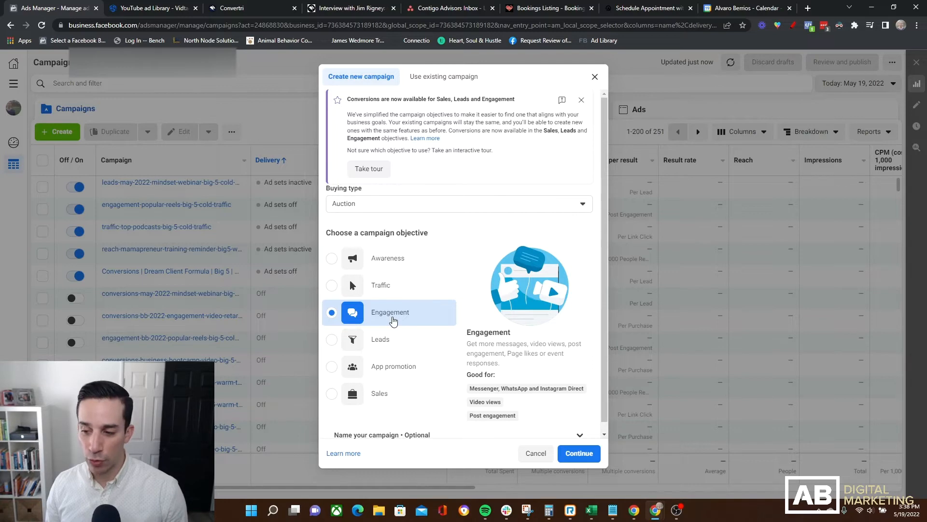
left_click(588, 456)
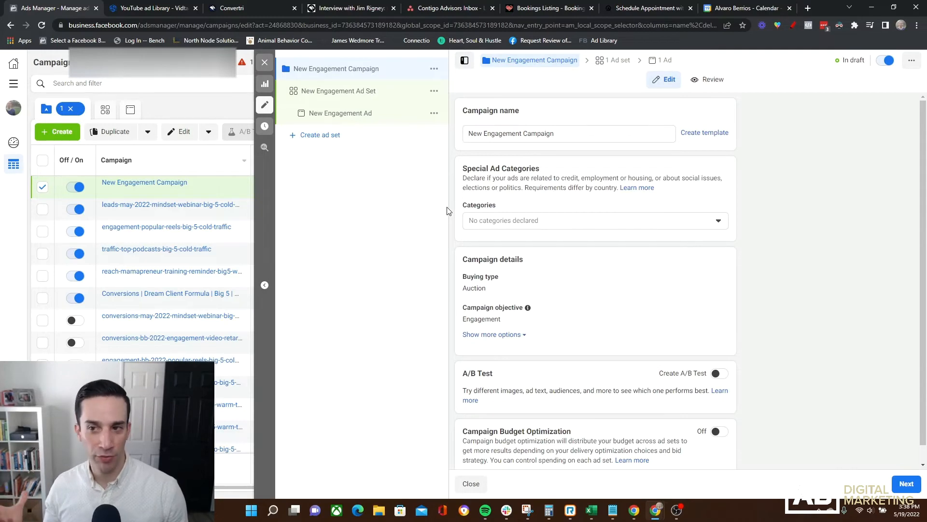
left_click(343, 95)
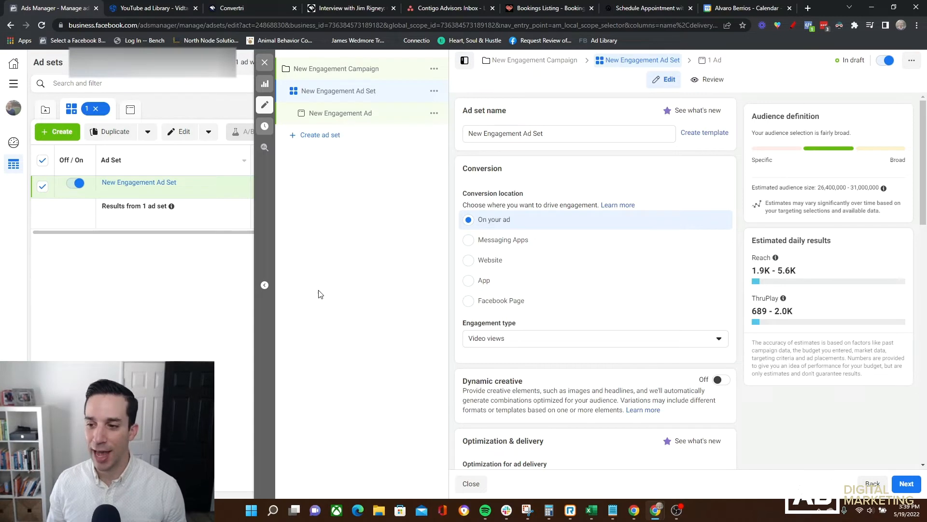
Set the engagement type to Post engagement, and switch the ad set's conversion location to Facebook Page
left_click(507, 345)
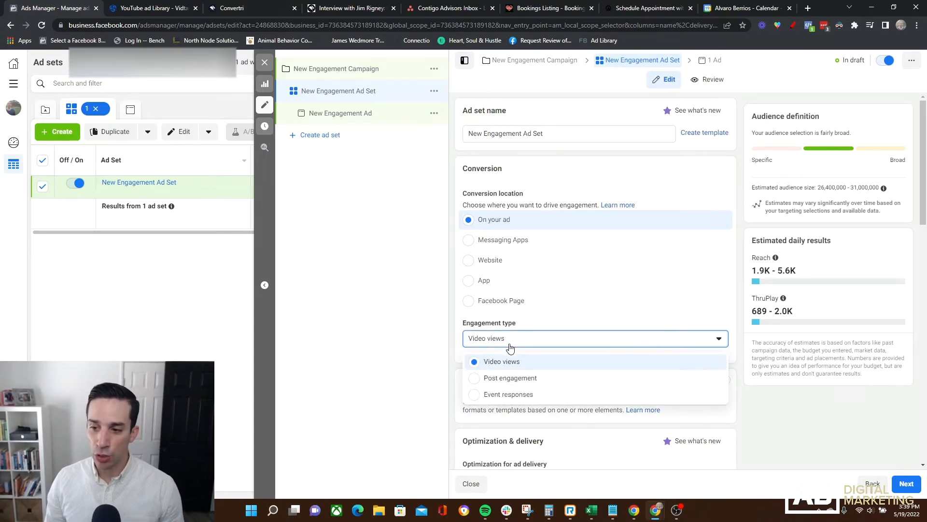
left_click(502, 379)
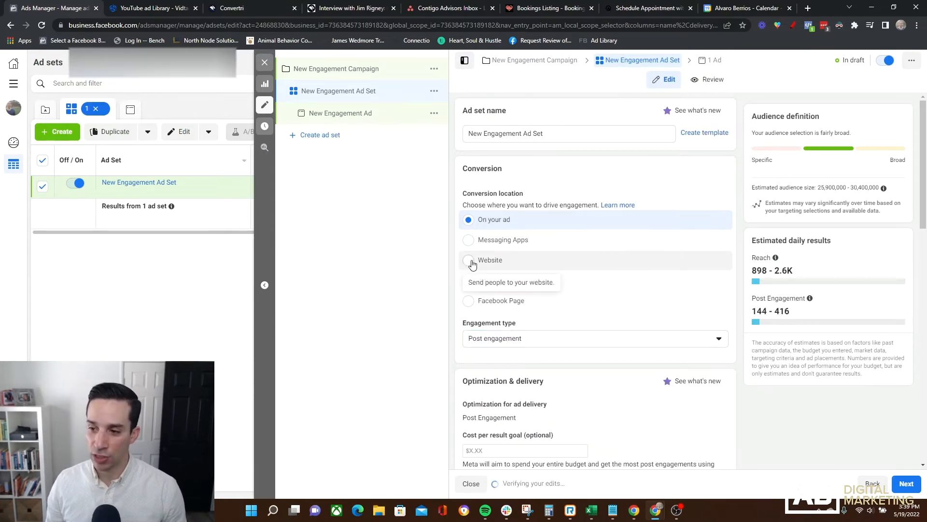
left_click(468, 302)
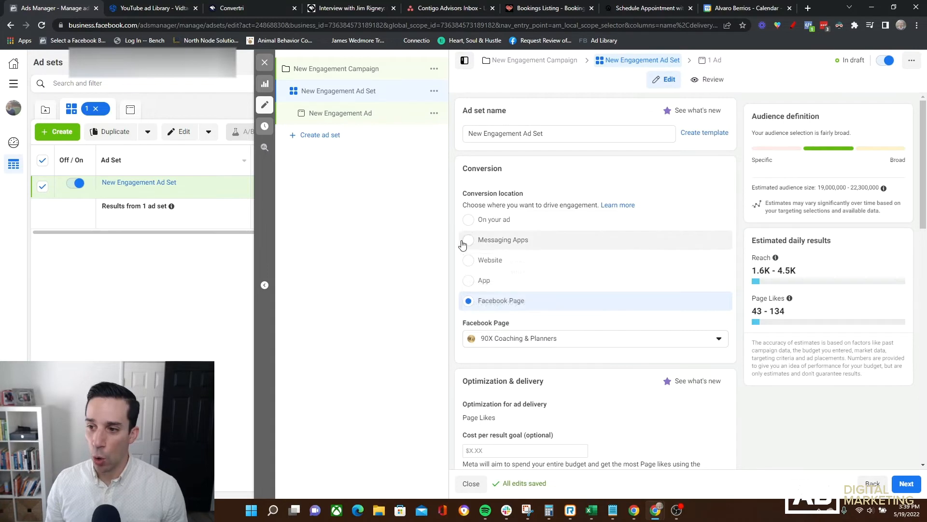
Set the engagement ad set's conversion location to On your ad, check its engagement type choices, and close the editor
left_click(472, 220)
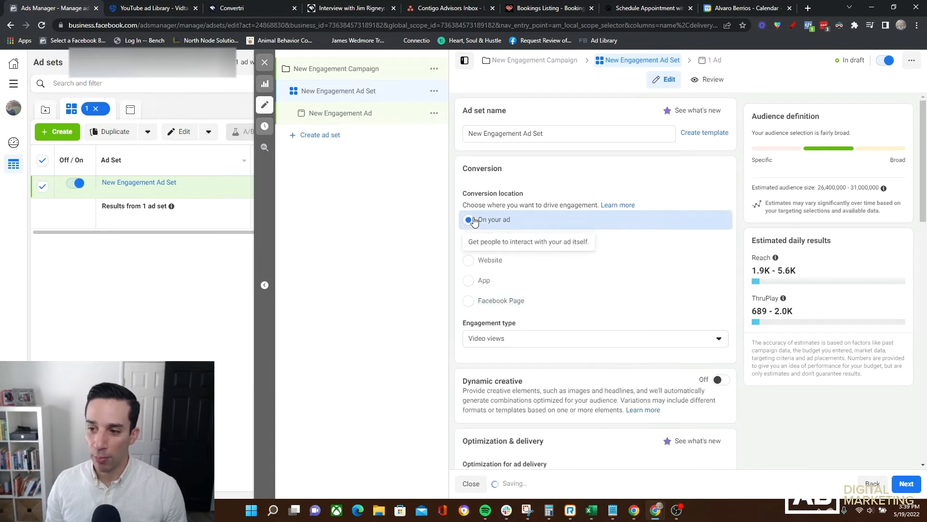
left_click(551, 341)
left_click(290, 236)
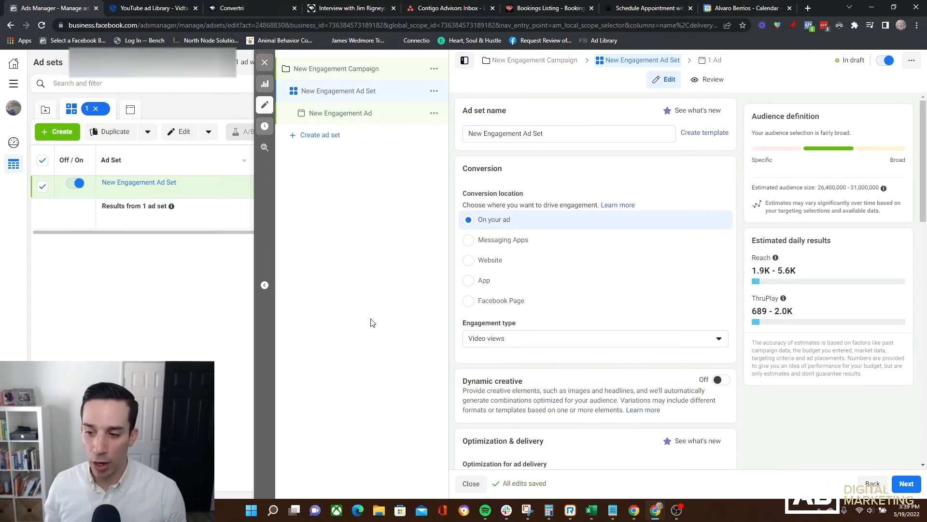
left_click(265, 62)
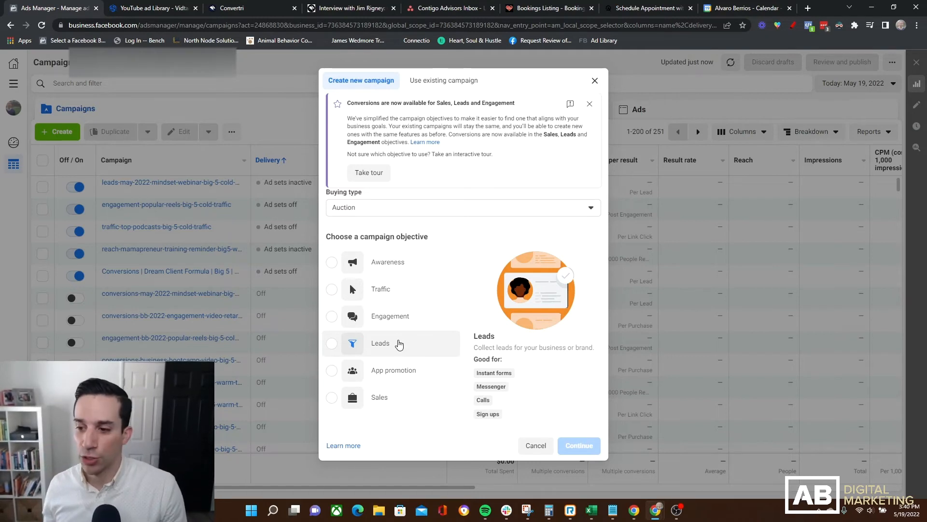
Create a new campaign with the Leads objective and open its ad set
left_click(399, 344)
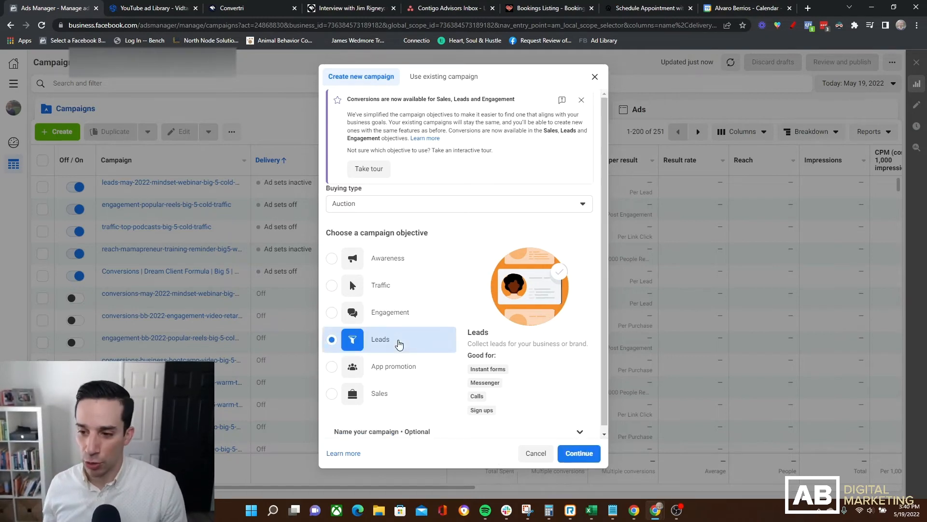
left_click(579, 453)
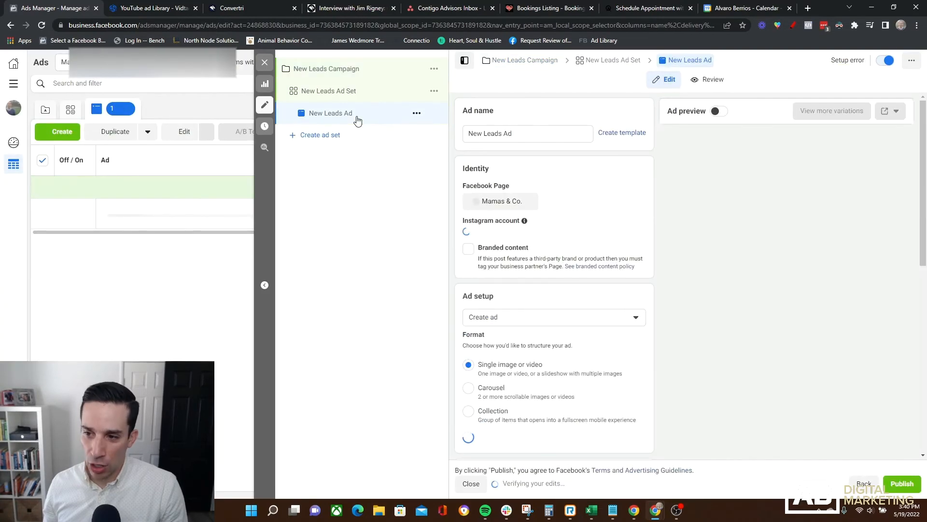
scroll(693, 295, "down", 4)
left_click(320, 97)
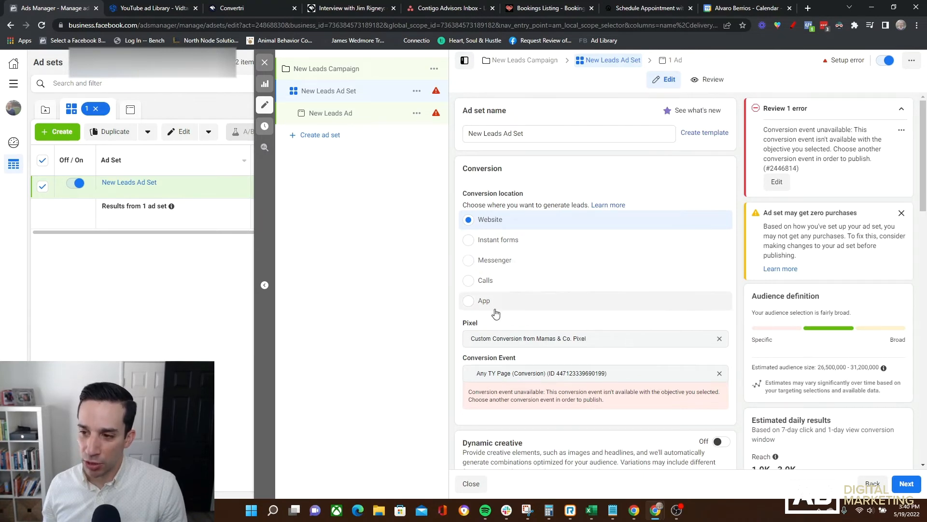
Try the Instant forms, Calls and App conversion locations in the leads ad set, and set it back to Website
left_click(500, 241)
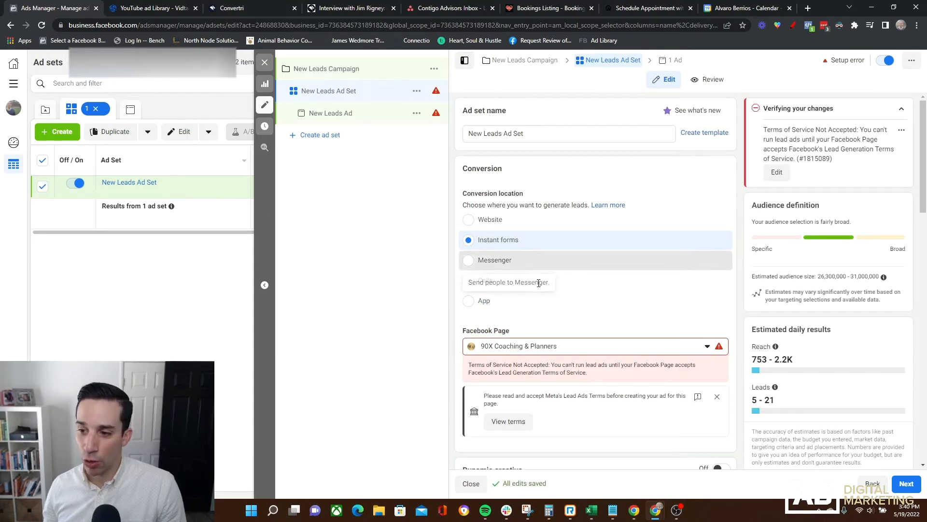
left_click(516, 282)
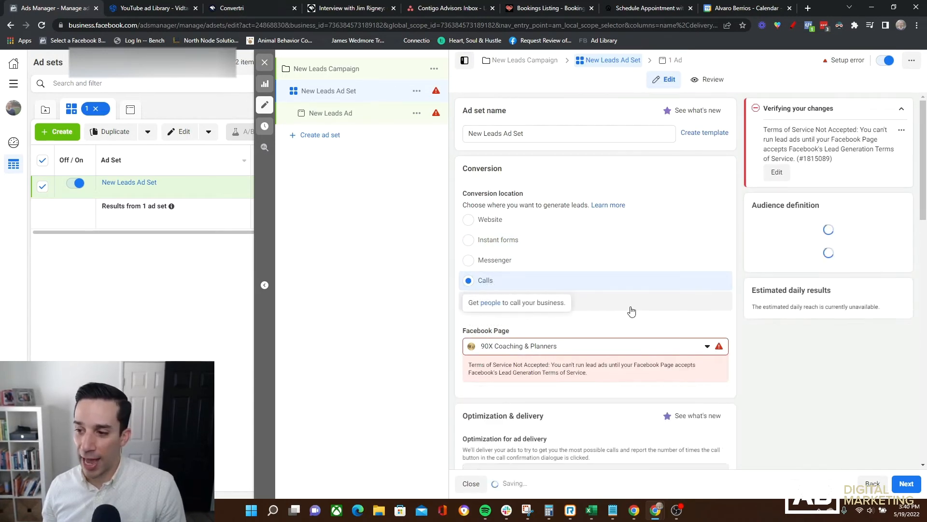
left_click(633, 306)
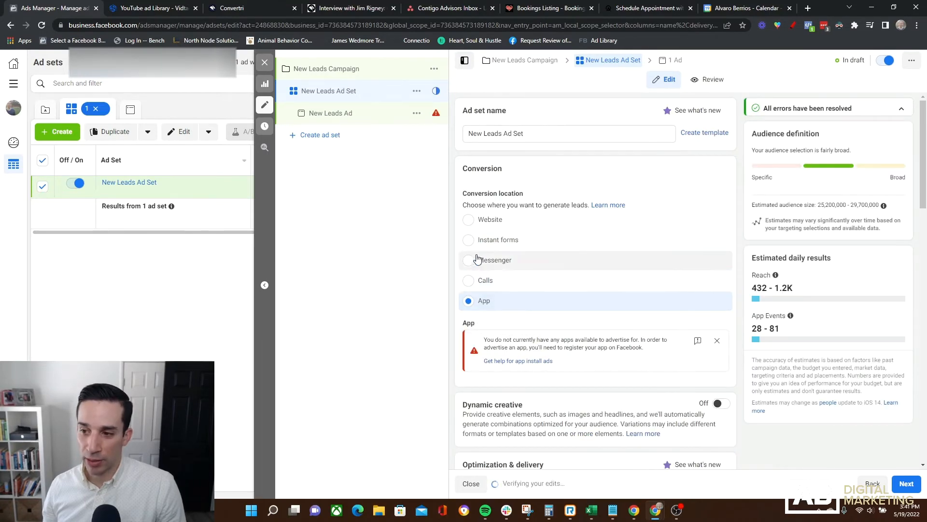
left_click(472, 219)
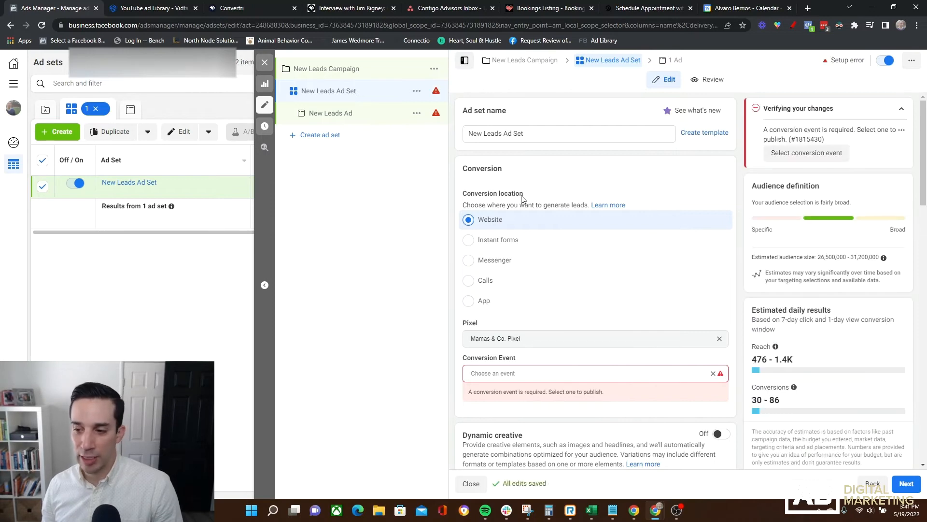
Review the active and inactive conversion events offered for the leads ad set and choose Lead
scroll(527, 202, "down", 2)
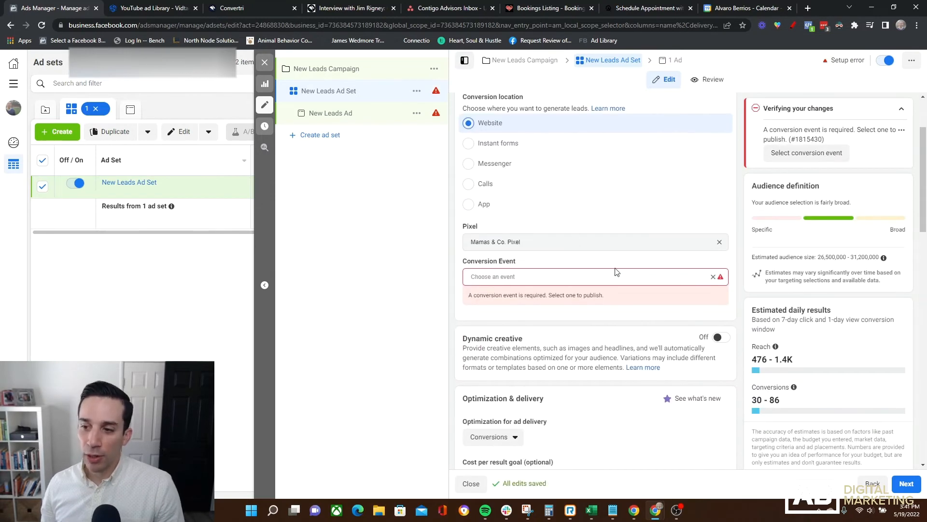
left_click(514, 277)
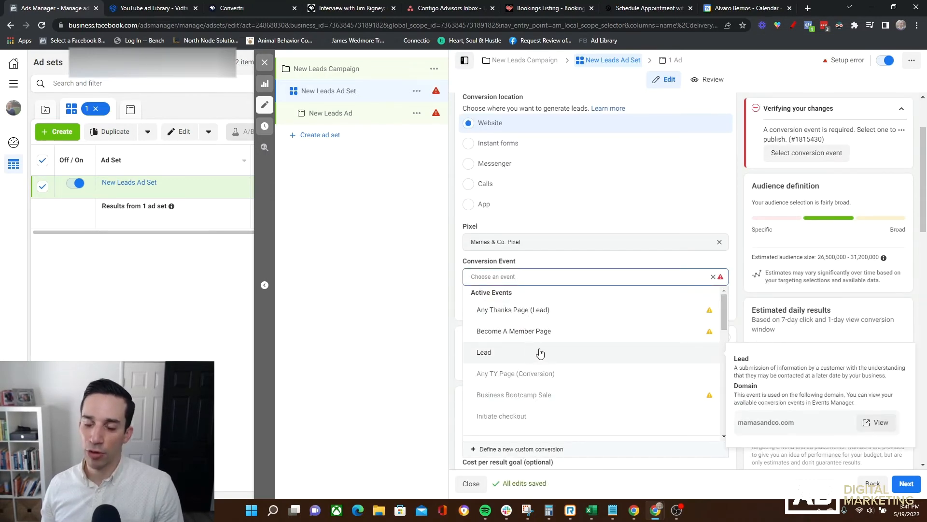
scroll(550, 348, "down", 2)
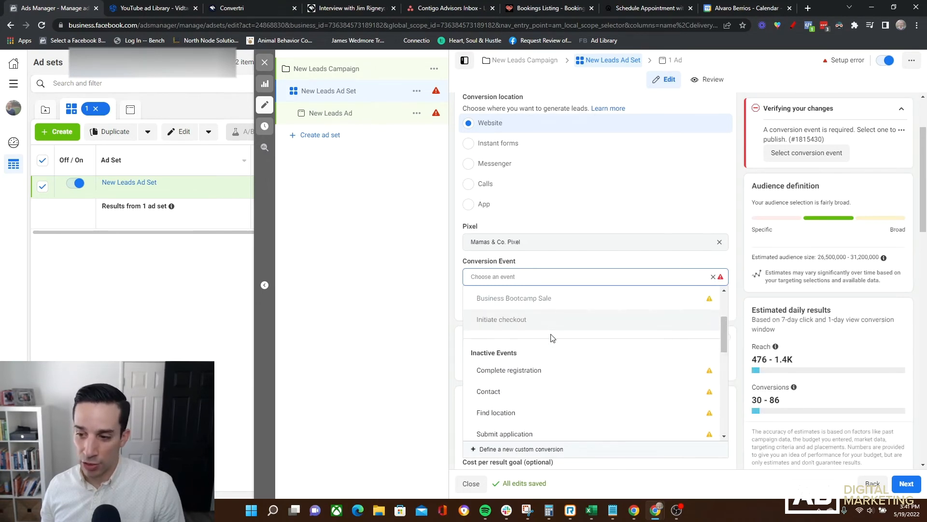
scroll(553, 338, "down", 1)
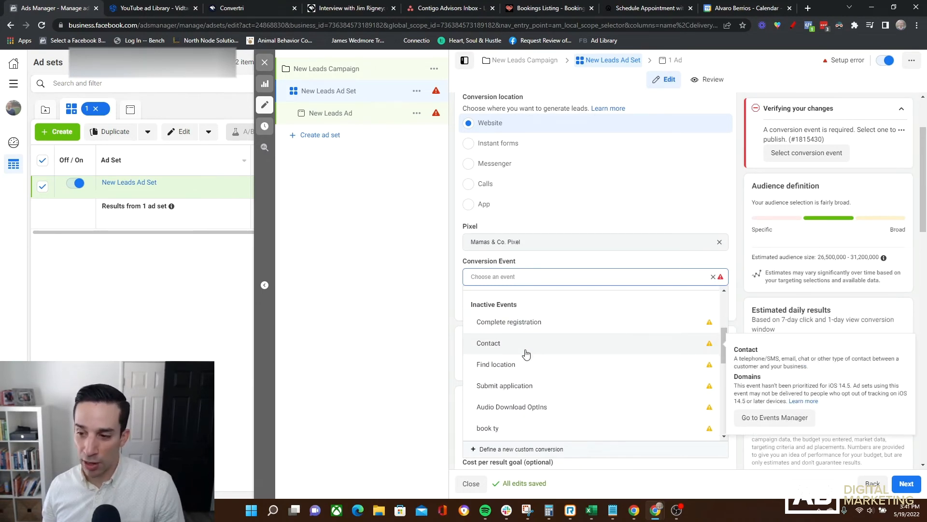
scroll(527, 397, "down", 4)
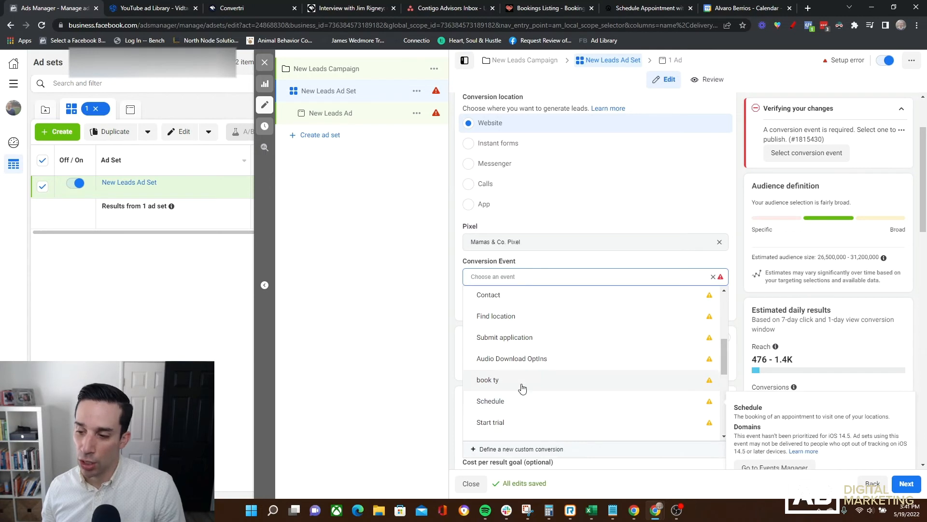
scroll(554, 395, "down", 1)
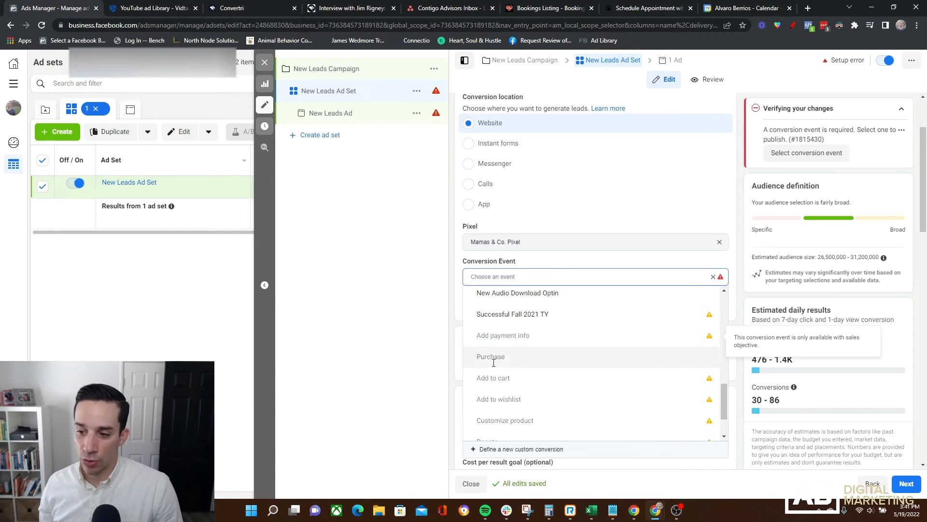
scroll(529, 396, "up", 5)
scroll(532, 408, "down", 4)
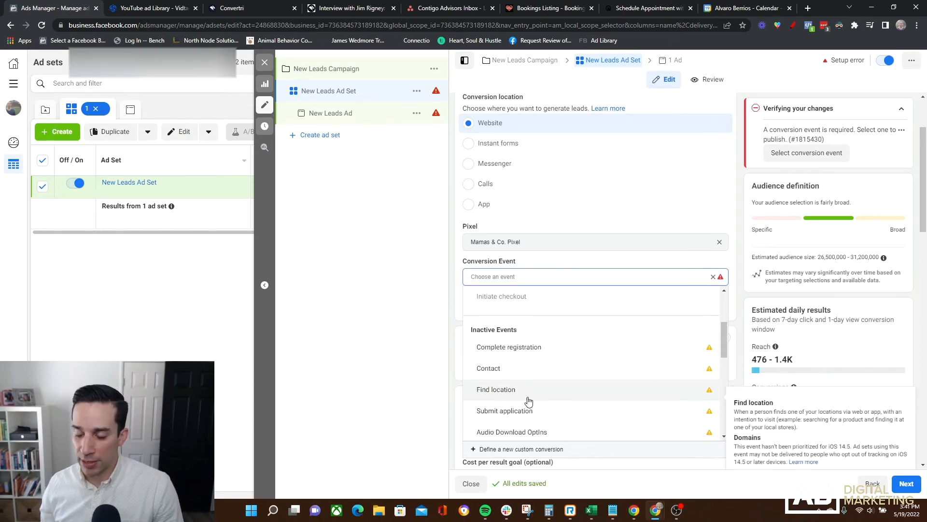
scroll(534, 396, "up", 3)
scroll(533, 396, "up", 1)
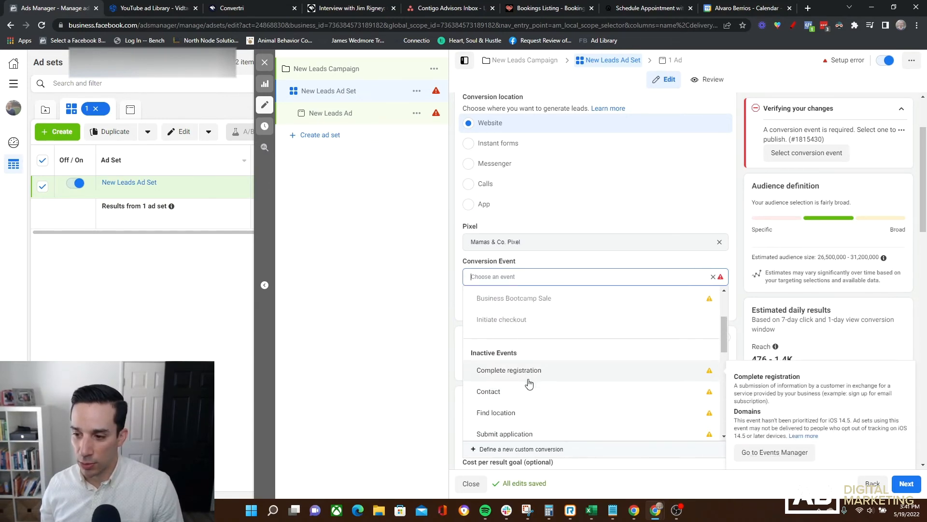
scroll(533, 397, "down", 2)
scroll(534, 394, "up", 4)
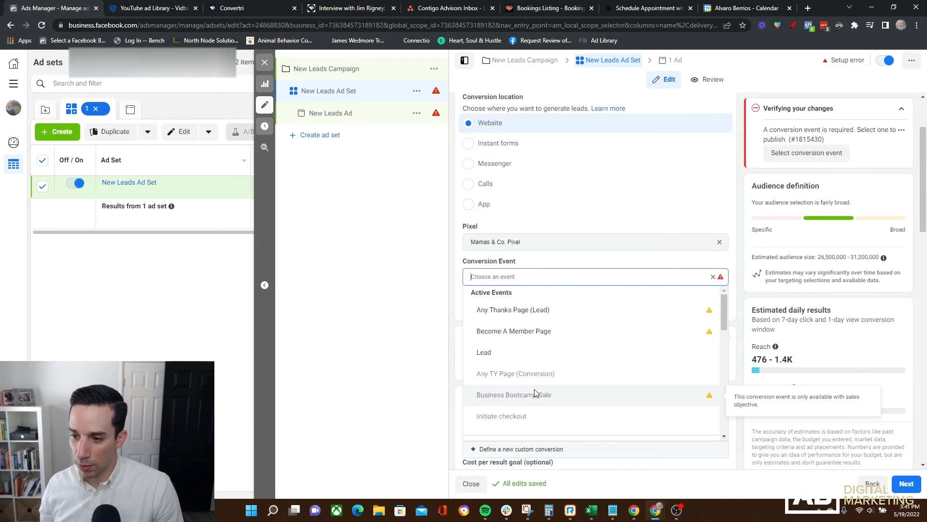
left_click(513, 352)
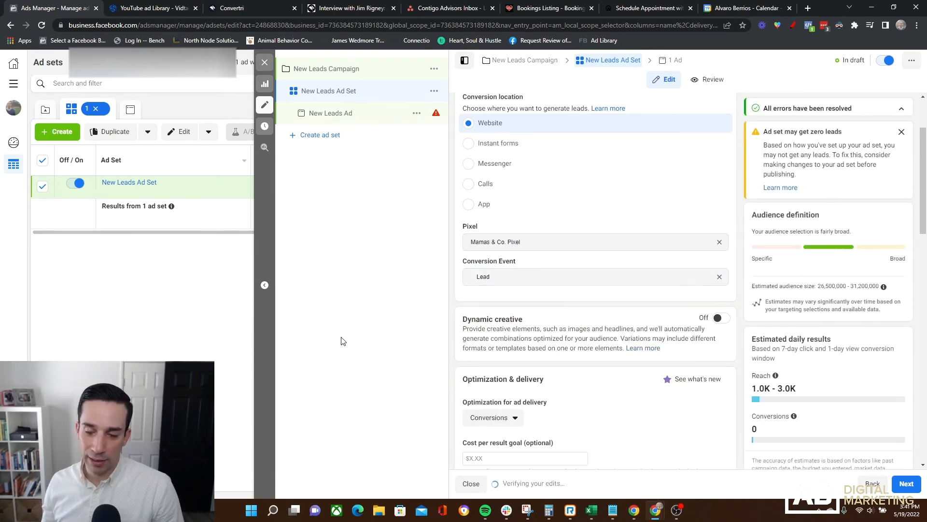
Close the leads ad set editor and discard the draft leads campaign
left_click(265, 62)
left_click(759, 63)
left_click(544, 227)
Create a new campaign with the Sales objective and open its ad set
left_click(57, 131)
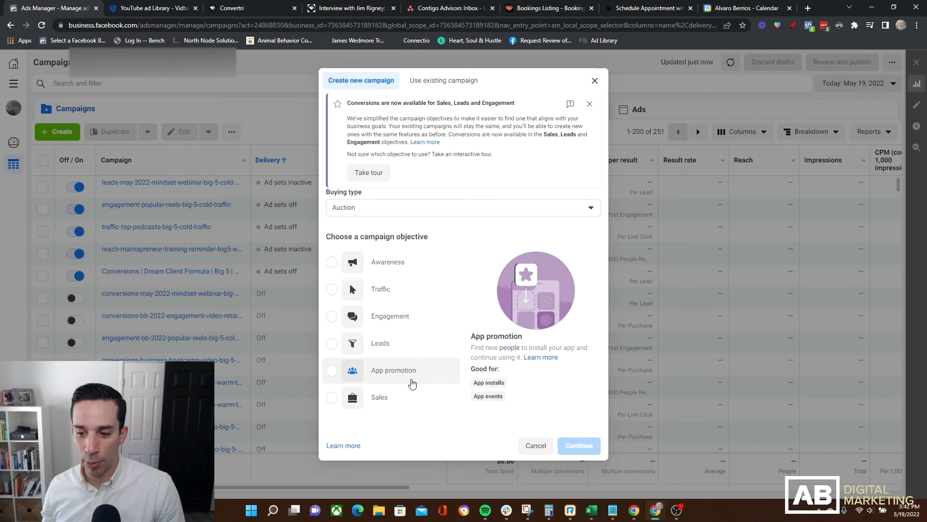
left_click(393, 407)
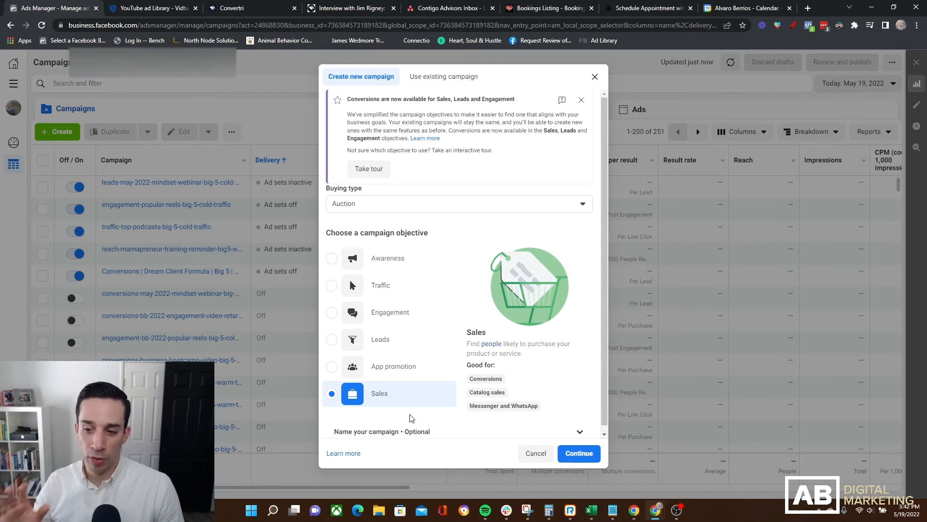
left_click(588, 456)
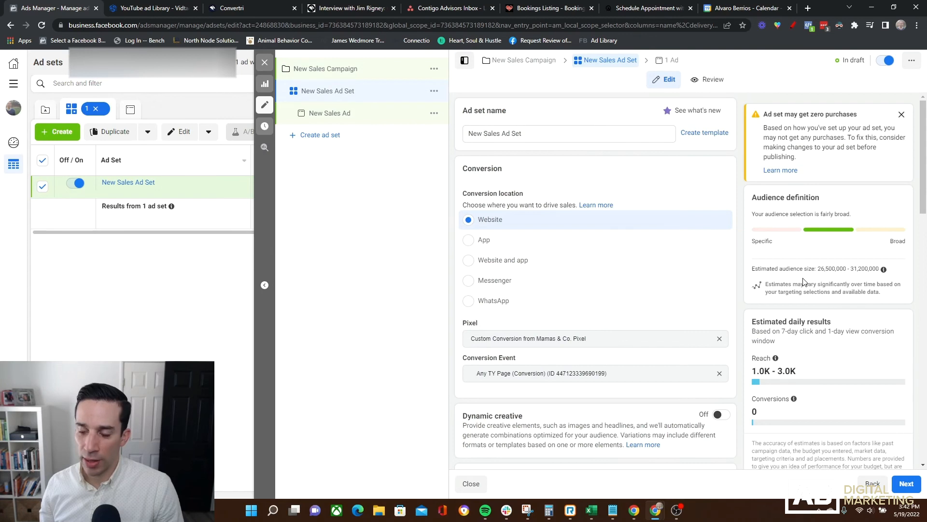
Clear the sales ad set's conversion event, review the events available for this objective, and choose Purchase
scroll(804, 283, "down", 1)
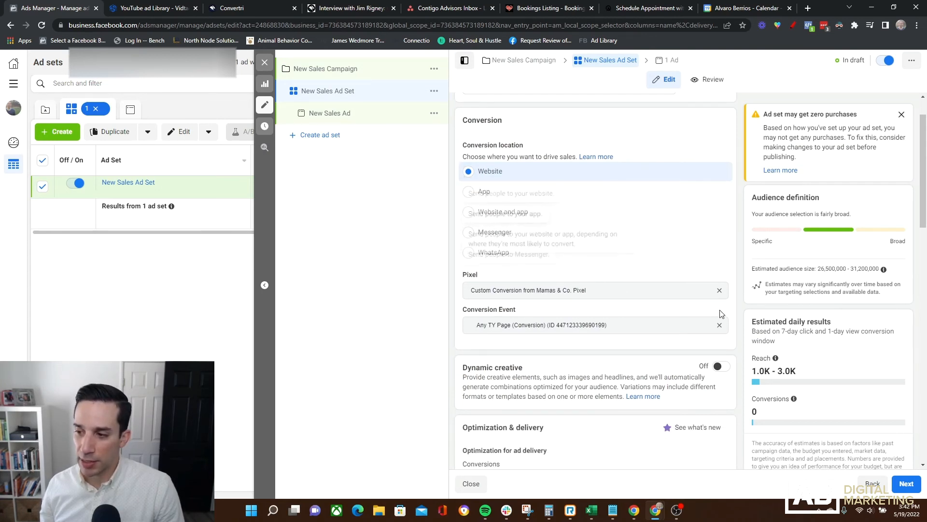
left_click(719, 325)
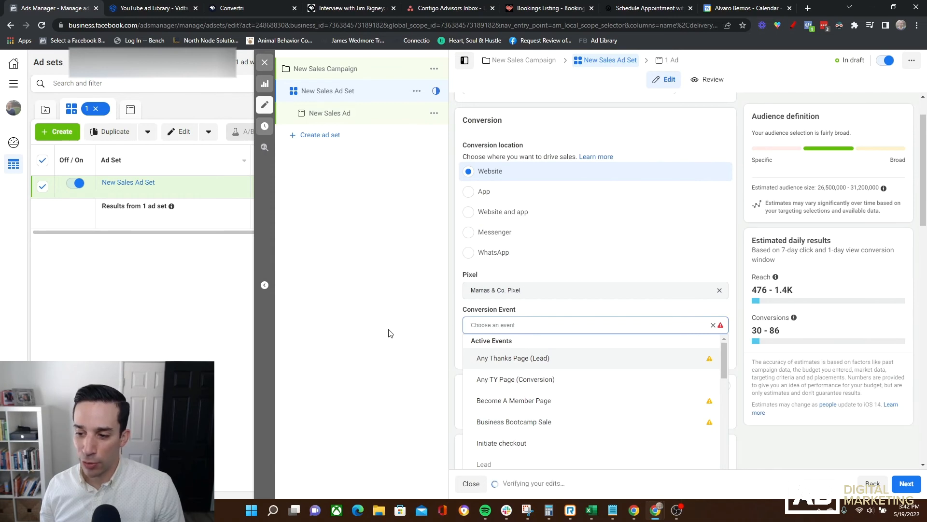
scroll(565, 416, "down", 1)
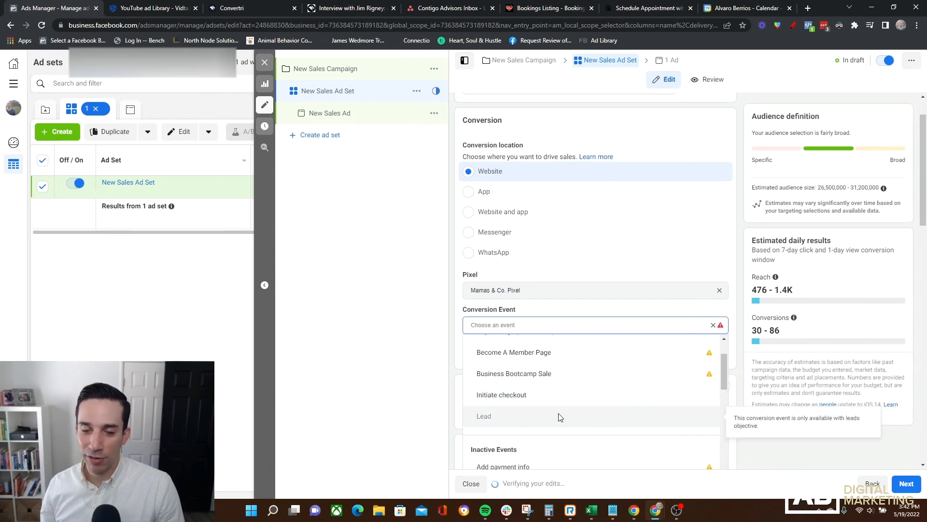
scroll(562, 415, "down", 2)
scroll(566, 416, "down", 6)
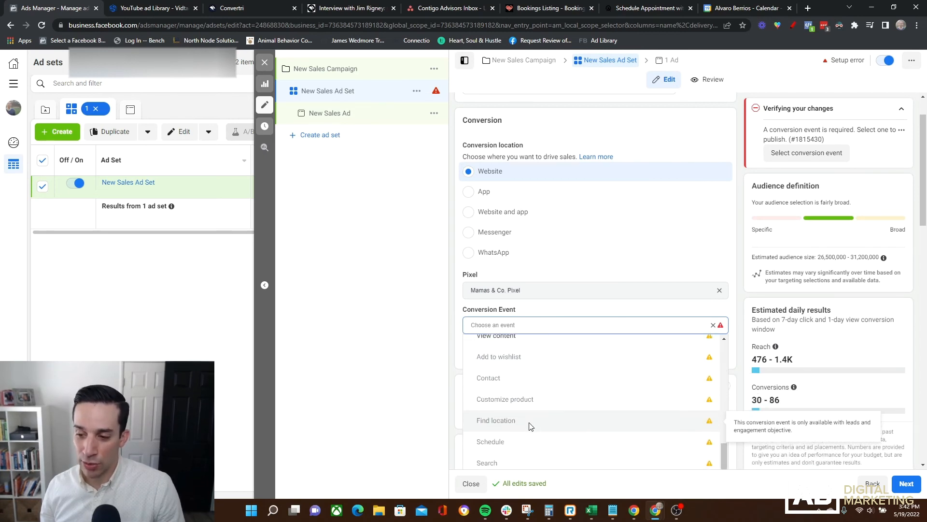
scroll(523, 442, "down", 1)
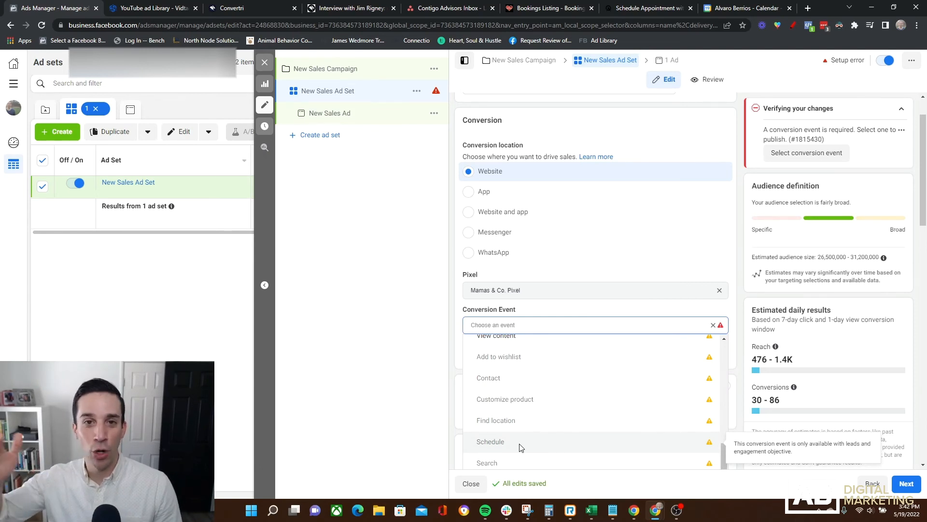
scroll(521, 447, "down", 5)
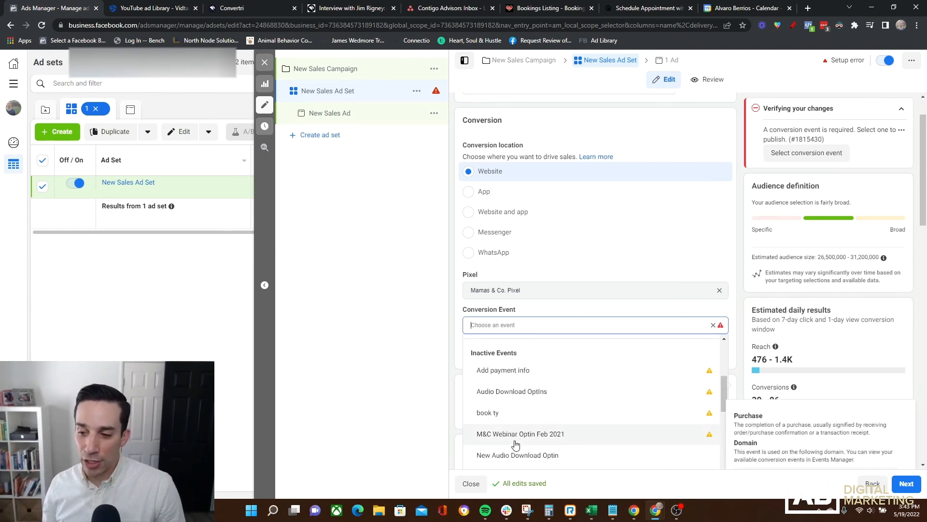
scroll(653, 415, "down", 2)
scroll(655, 416, "down", 1)
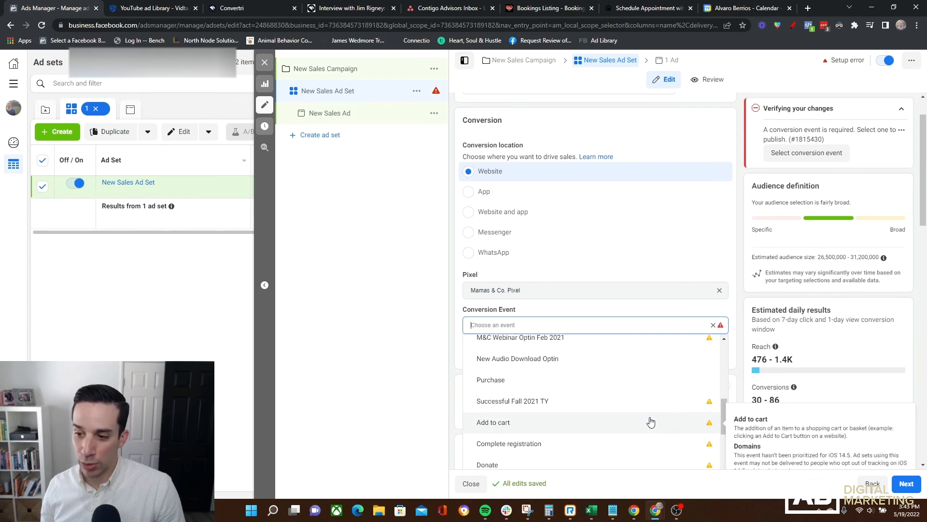
scroll(529, 425, "up", 4)
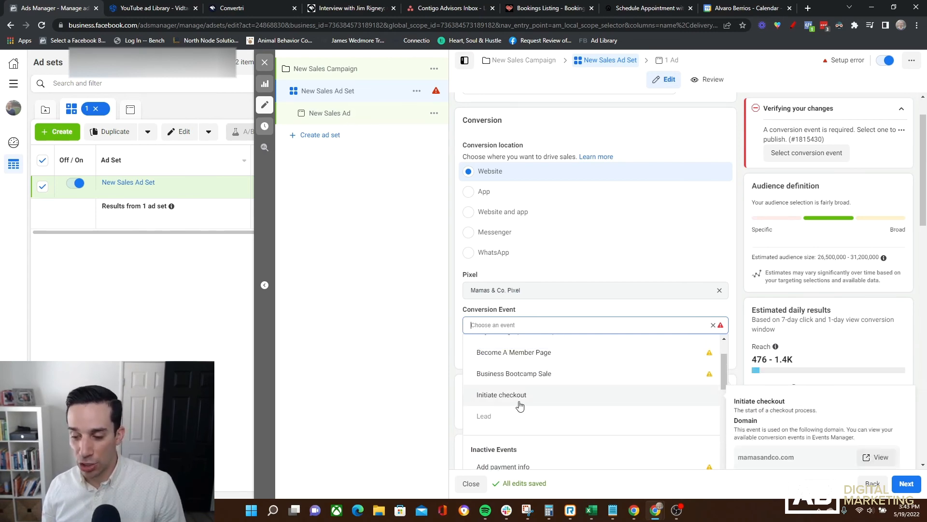
scroll(569, 418, "down", 4)
scroll(571, 432, "down", 1)
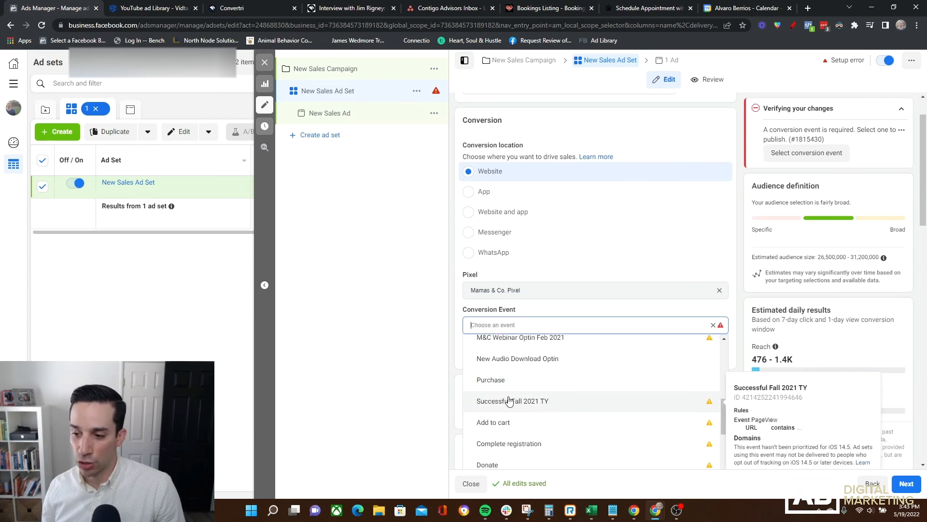
left_click(510, 381)
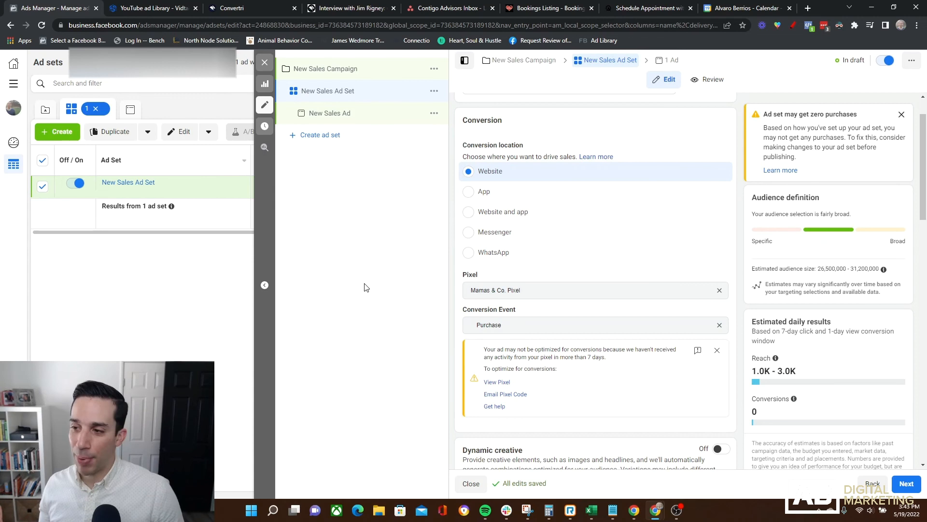
Close the sales ad set editor
left_click(261, 70)
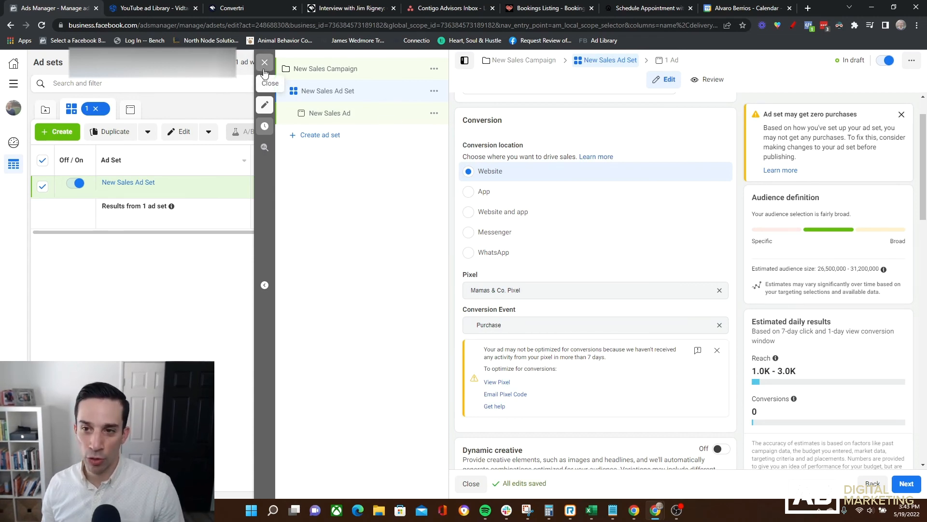